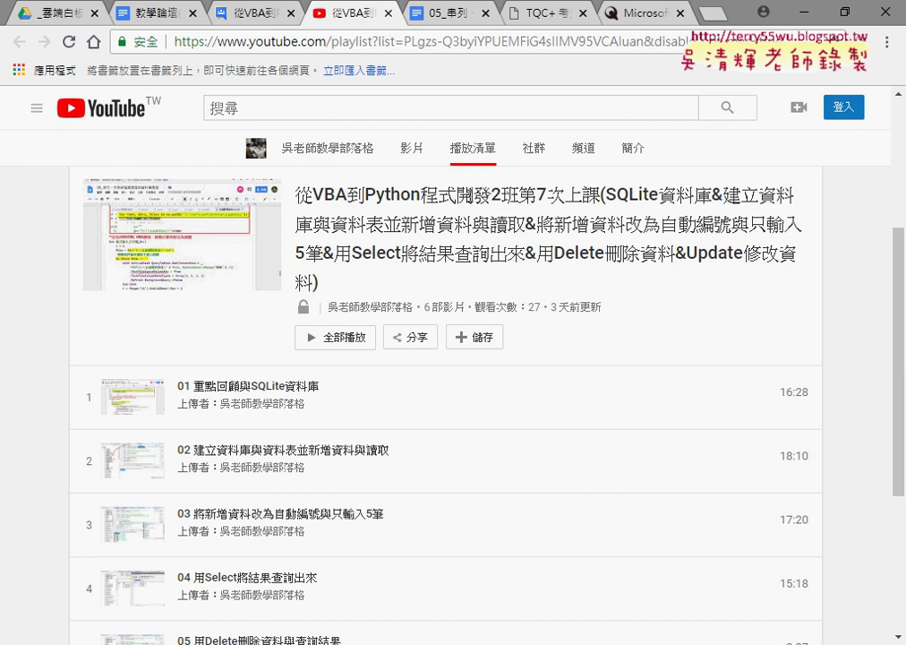
# Step: Highlight 第7次上課 in the playlist title, then close the YouTube playlist tab
pyautogui.moveTo(519, 194); pyautogui.dragTo(598, 195)
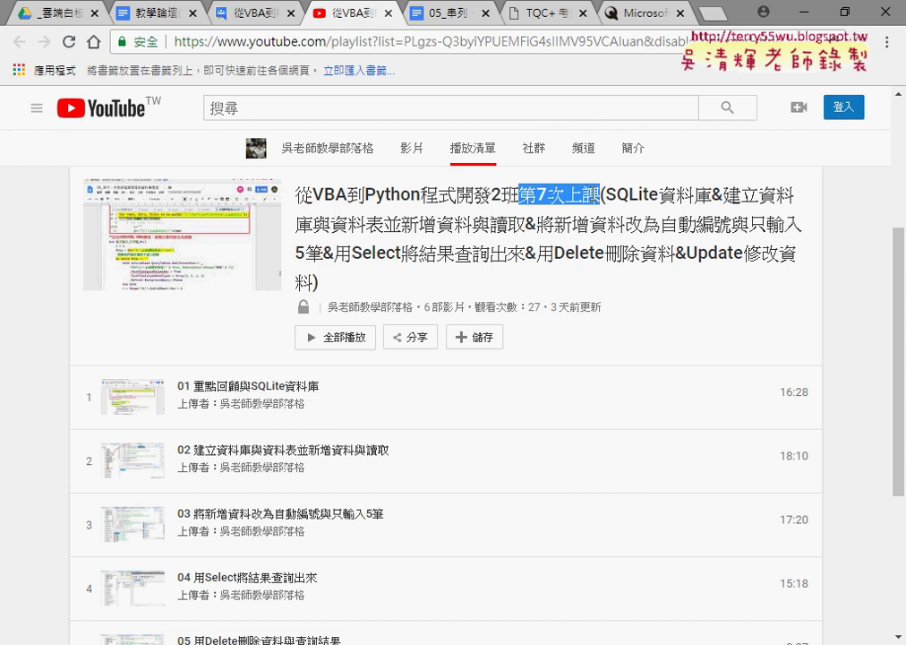
pyautogui.click(392, 13)
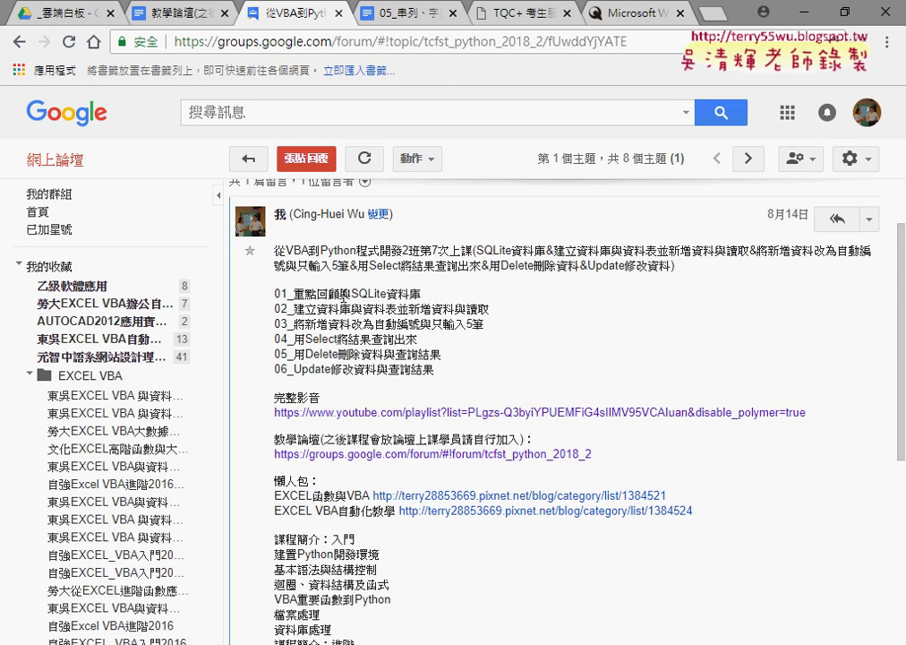
pyautogui.moveTo(351, 294); pyautogui.dragTo(421, 294)
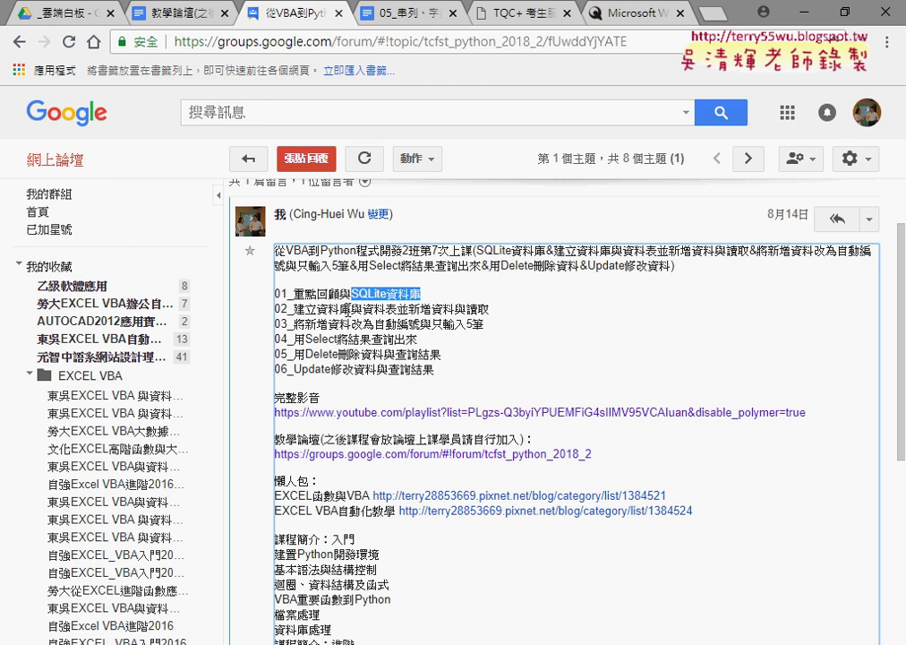
pyautogui.moveTo(350, 308); pyautogui.dragTo(294, 308)
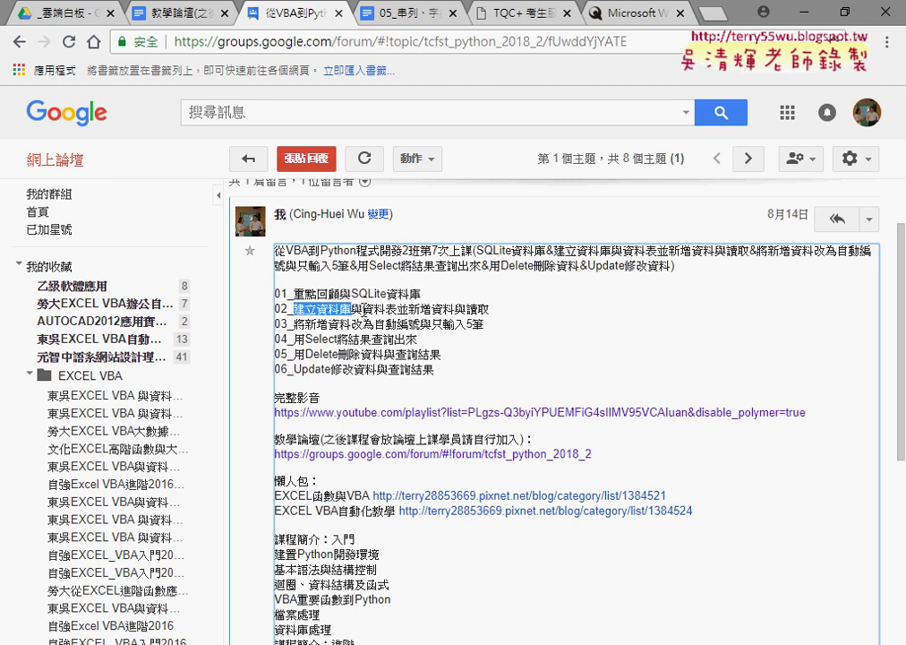
pyautogui.moveTo(363, 309); pyautogui.dragTo(396, 308)
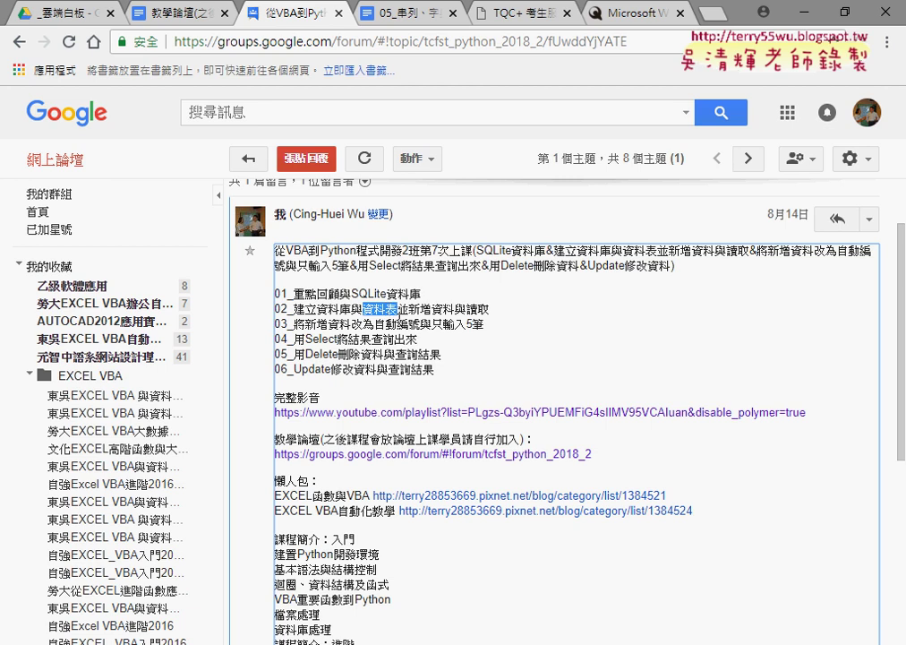
pyautogui.moveTo(409, 309); pyautogui.dragTo(490, 309)
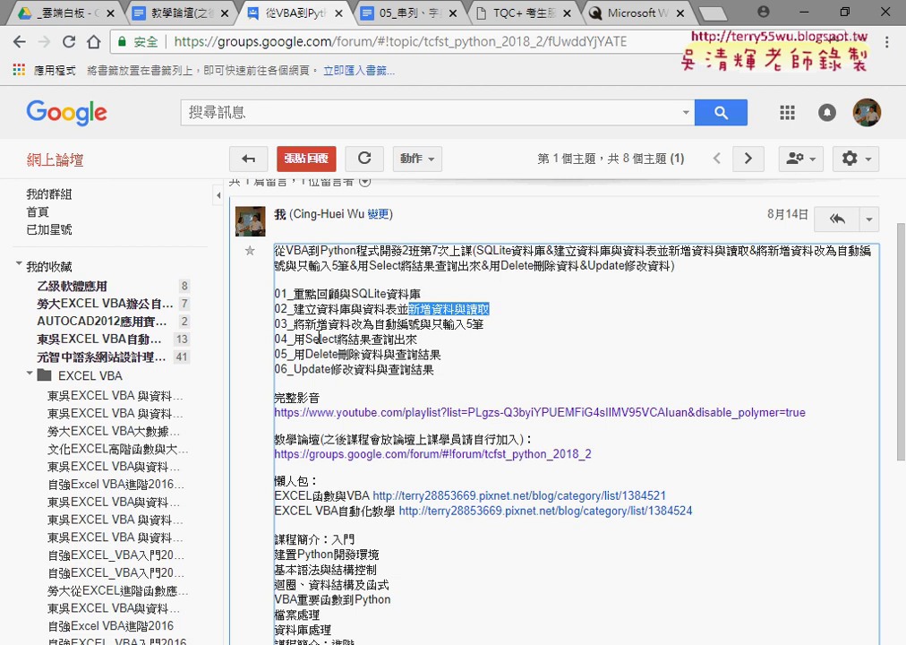
pyautogui.moveTo(305, 340); pyautogui.dragTo(381, 340)
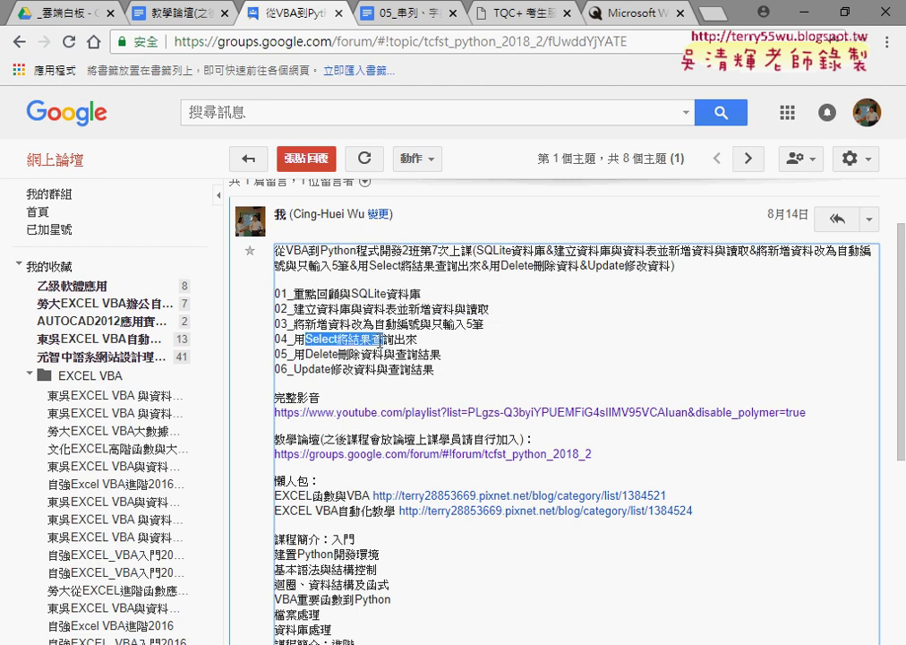
pyautogui.moveTo(306, 354); pyautogui.dragTo(361, 355)
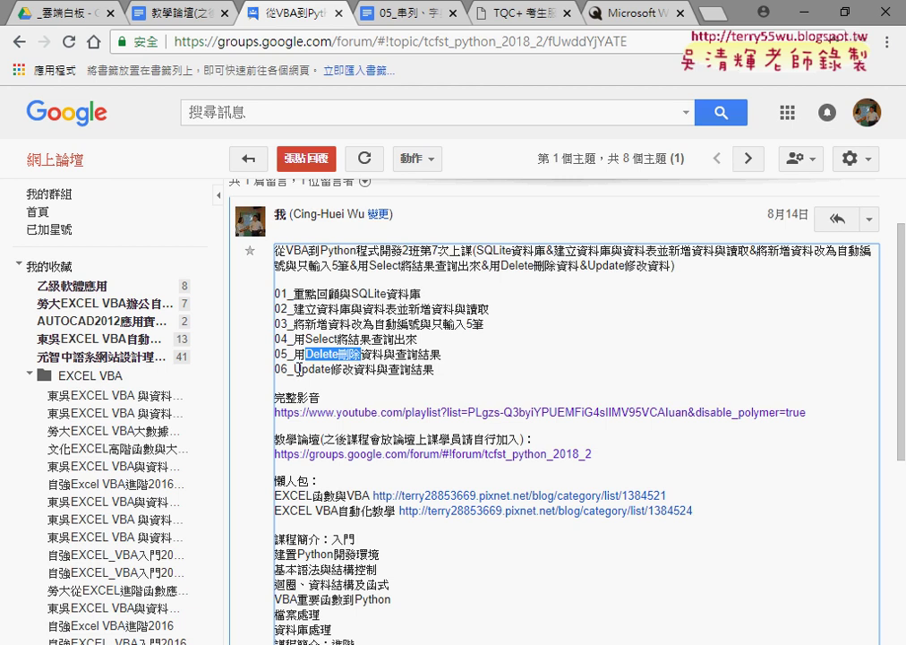
pyautogui.moveTo(293, 369); pyautogui.dragTo(353, 369)
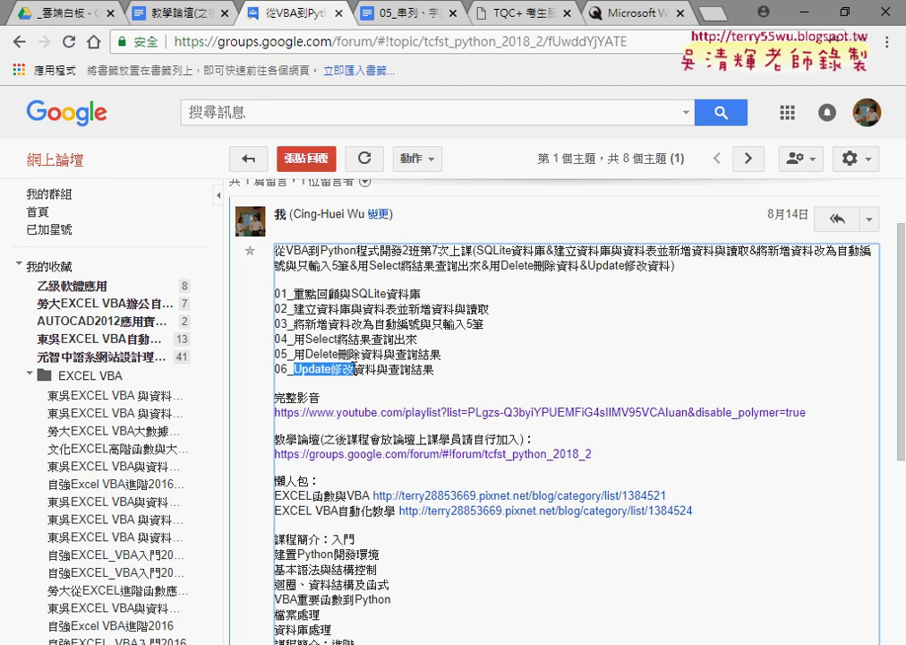
pyautogui.click(446, 380)
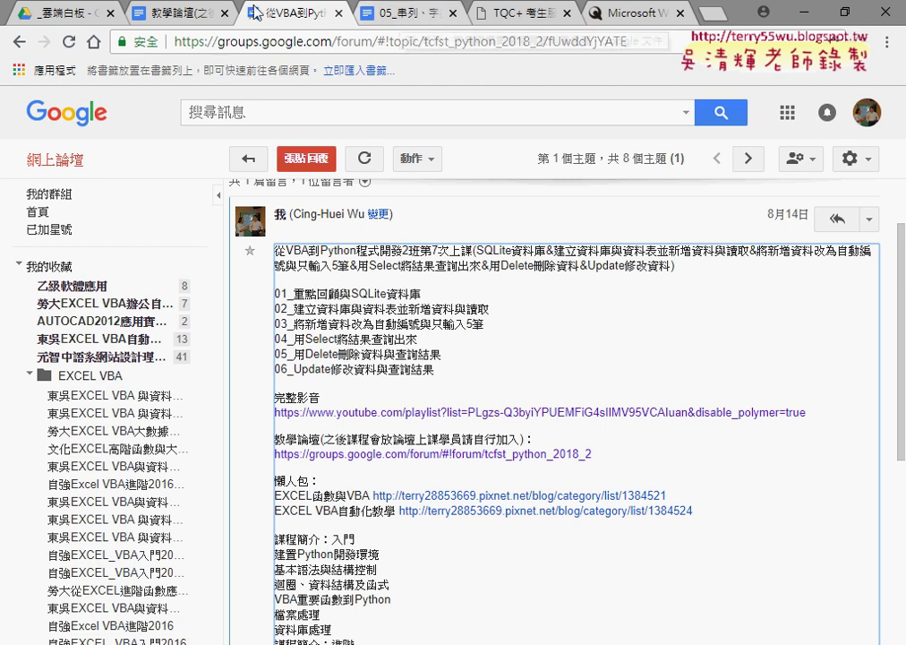
# Step: Switch to the 05_串列 tutorial document, scroll to the update code, and select the table01 query block
pyautogui.click(407, 18)
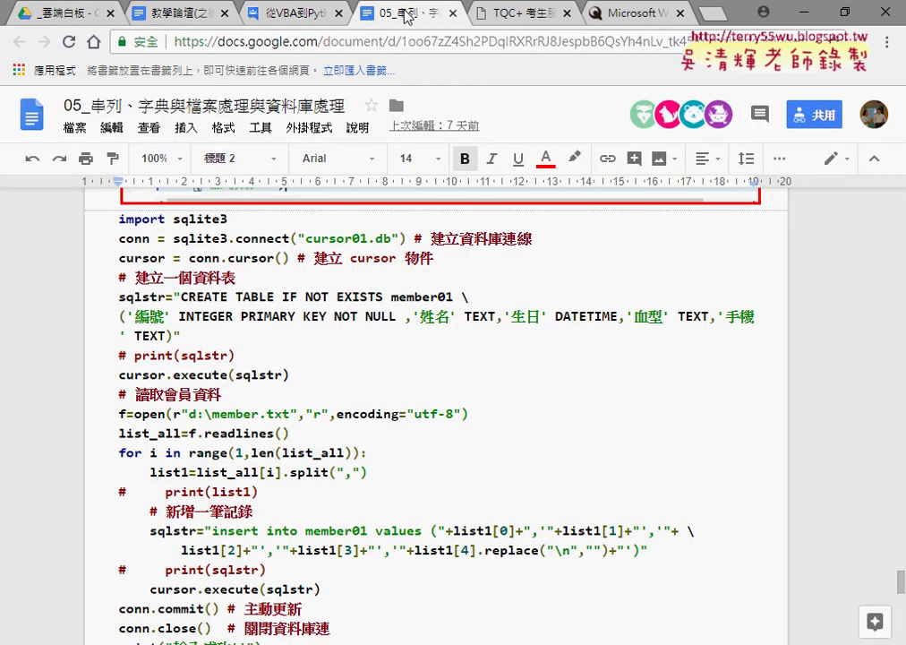
pyautogui.scroll(4, 458, 285)
pyautogui.scroll(2, 458, 285)
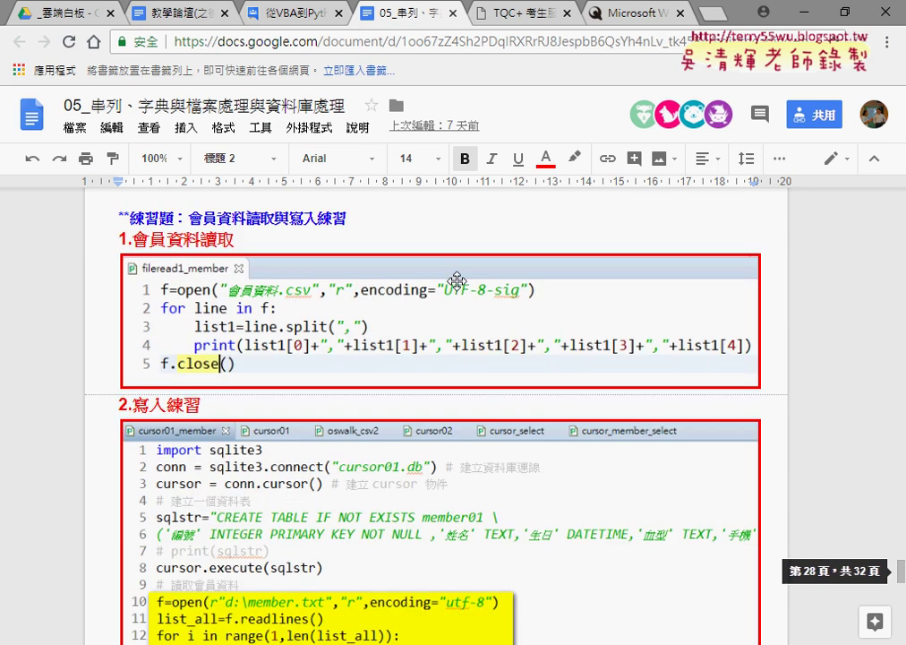
pyautogui.scroll(1, 459, 273)
pyautogui.scroll(2, 538, 331)
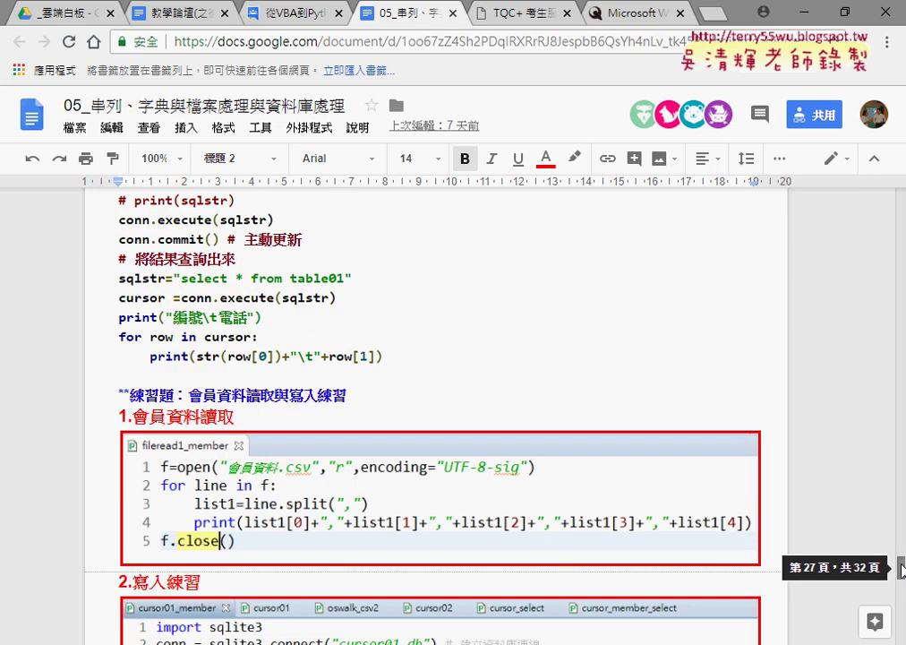
pyautogui.scroll(2, 654, 454)
pyautogui.scroll(6, 469, 370)
pyautogui.scroll(8, 469, 370)
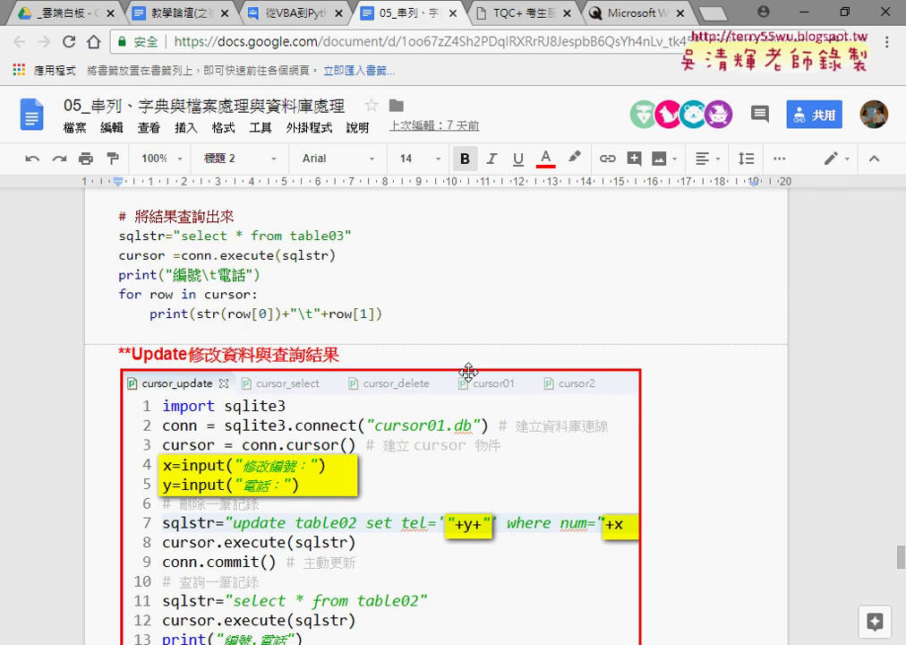
pyautogui.scroll(5, 469, 370)
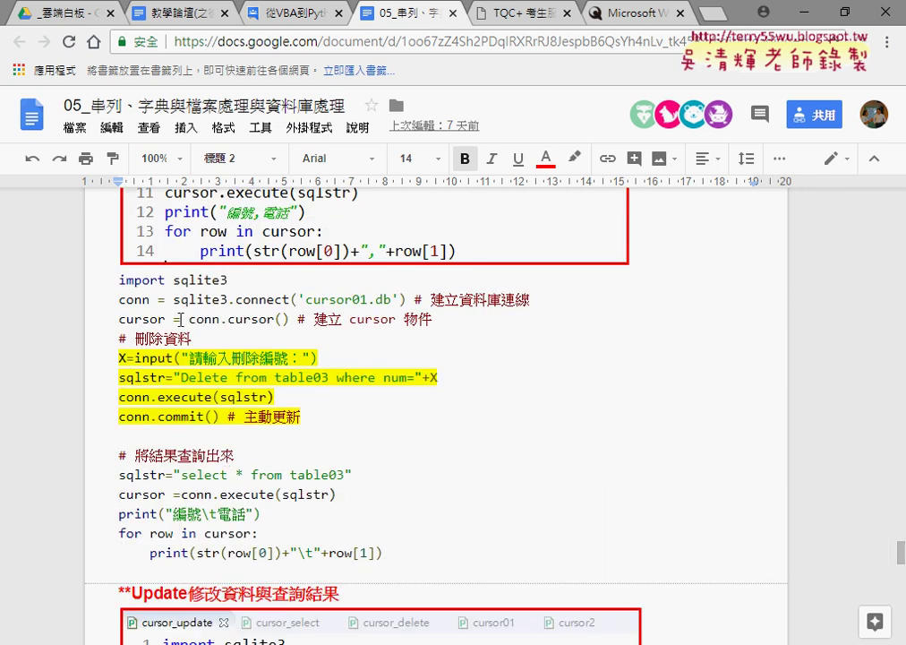
pyautogui.scroll(-1, 209, 476)
pyautogui.scroll(-5, 209, 477)
pyautogui.scroll(-5, 165, 378)
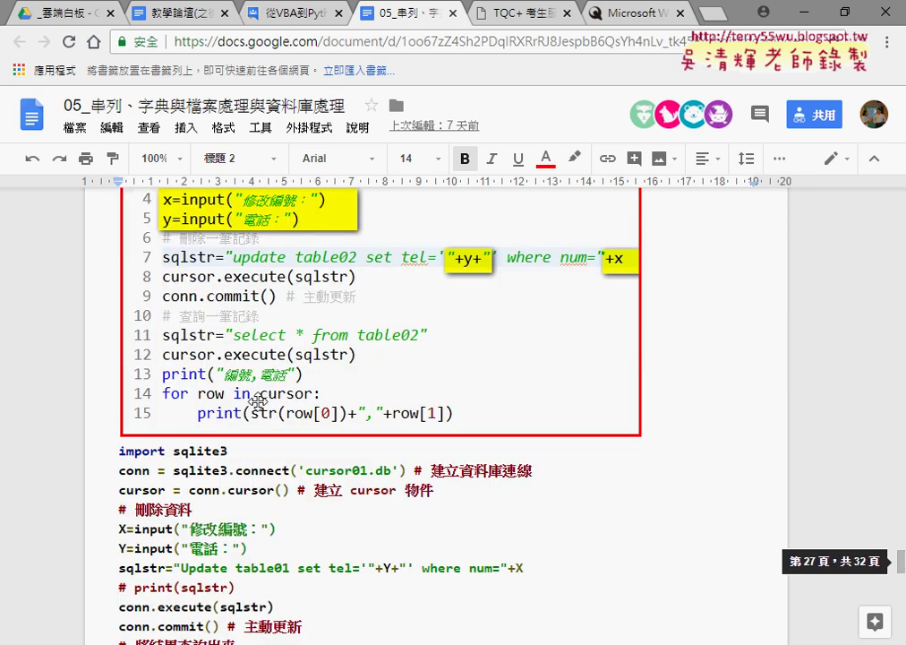
pyautogui.scroll(-3, 193, 314)
pyautogui.scroll(-2, 273, 412)
pyautogui.scroll(-4, 232, 435)
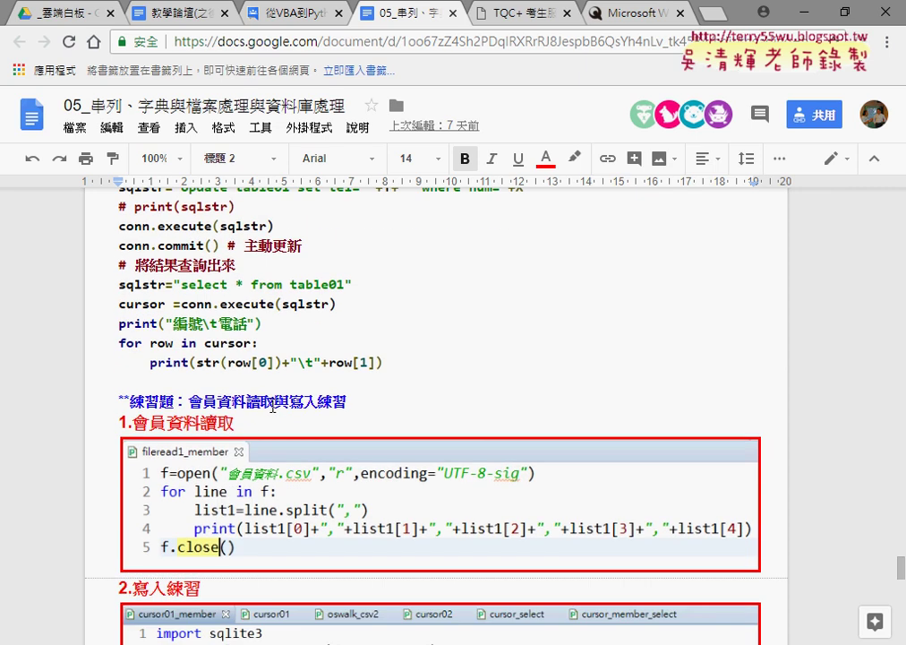
pyautogui.scroll(4, 214, 321)
pyautogui.moveTo(404, 537); pyautogui.dragTo(108, 442)
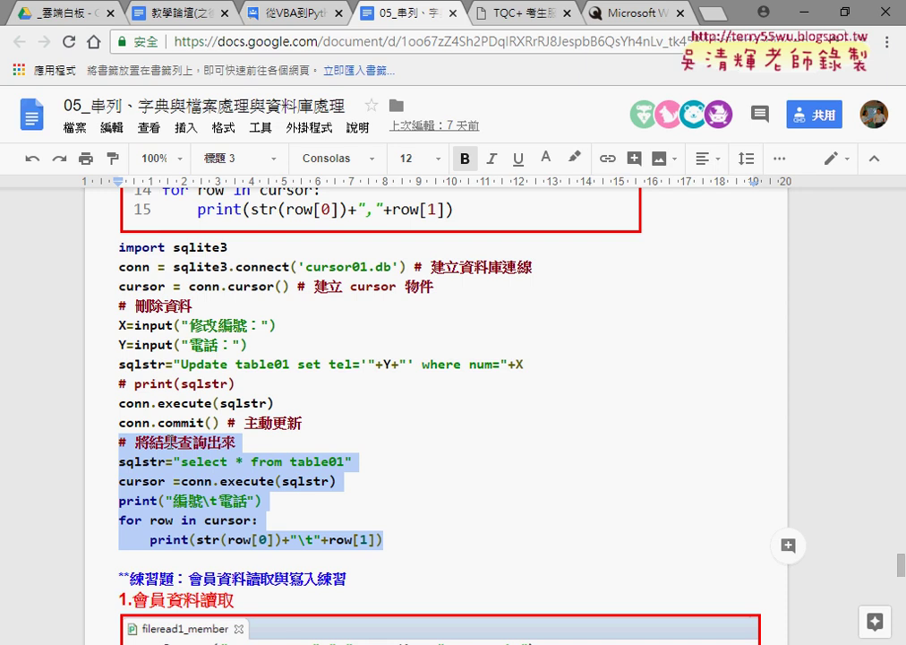
# Step: Select the SQL select statement, then scroll down and mark the member-data reading exercise heading
pyautogui.click(235, 462)
pyautogui.moveTo(180, 462); pyautogui.dragTo(349, 463)
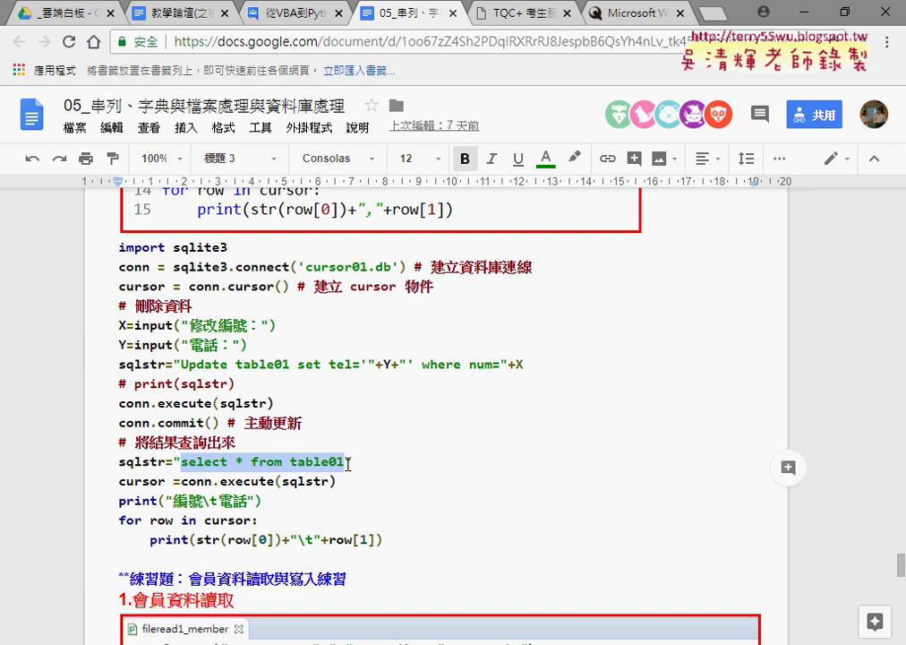
pyautogui.scroll(-3, 348, 463)
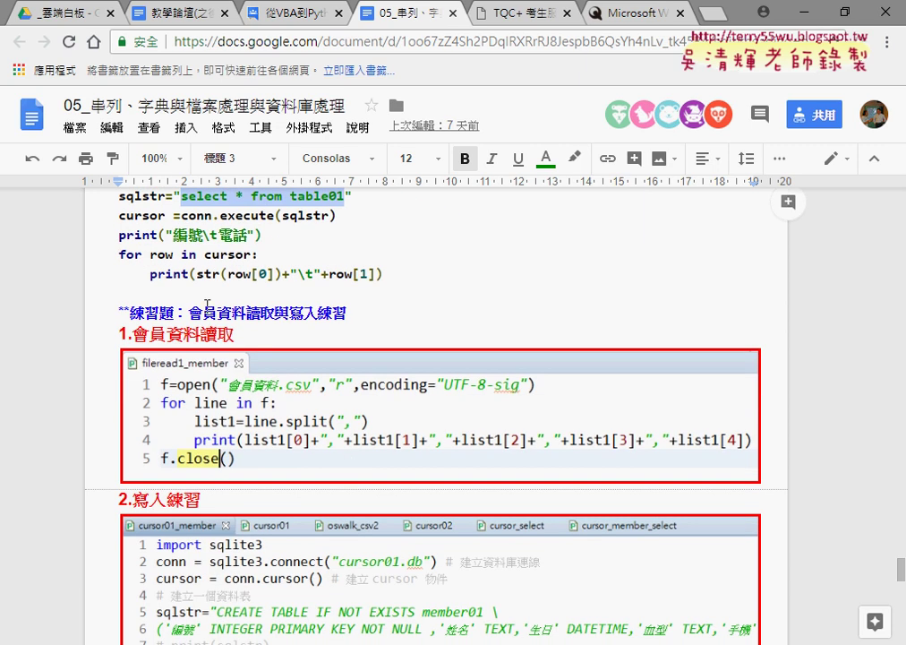
pyautogui.moveTo(189, 313); pyautogui.dragTo(368, 315)
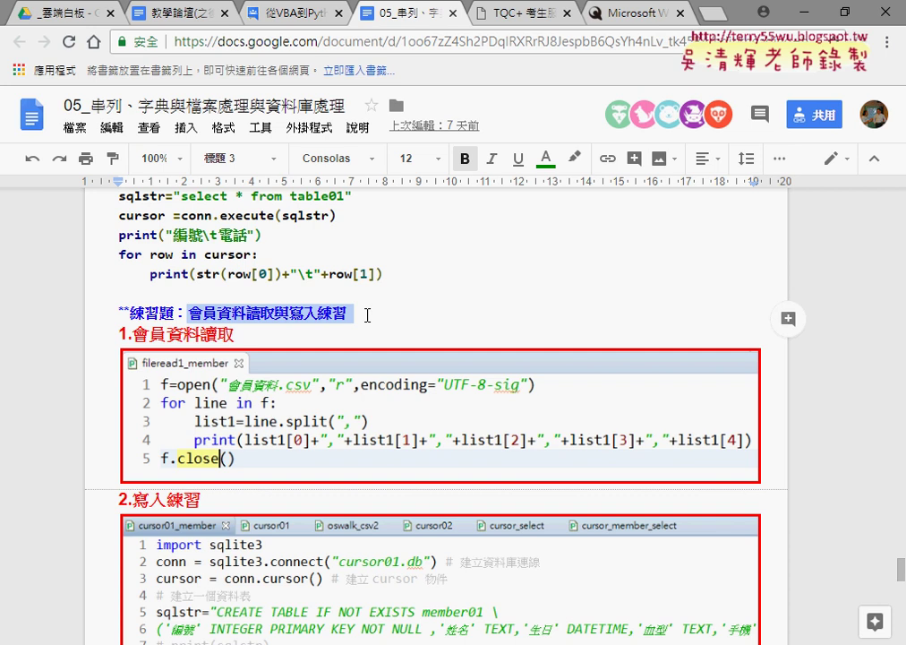
# Step: Find 會員資料 in the _雲端白板 Drive folder, preview its info, and open it in Sheets
pyautogui.click(62, 15)
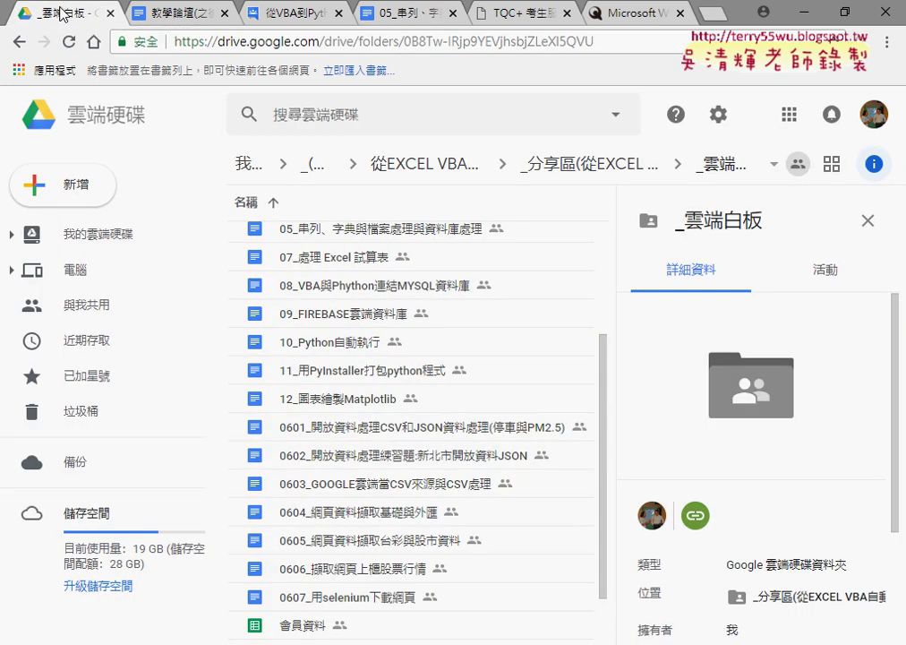
pyautogui.scroll(-2, 295, 274)
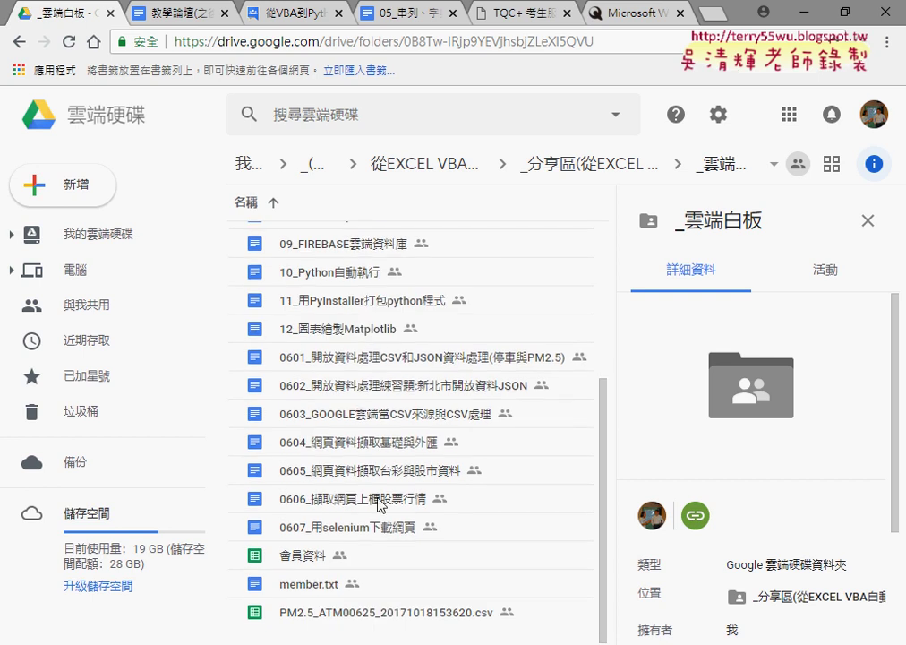
pyautogui.click(309, 560)
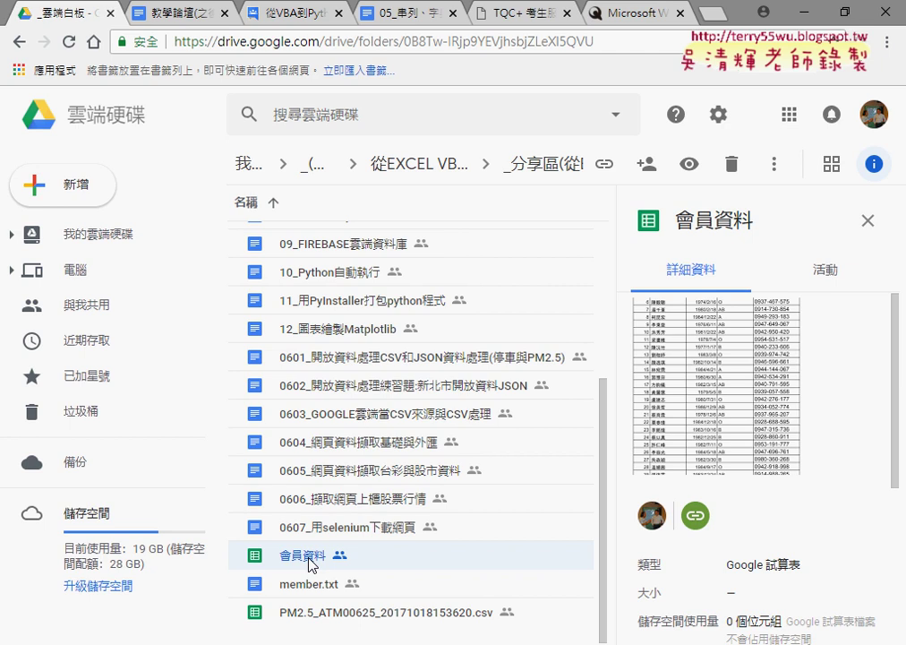
pyautogui.doubleClick(309, 560)
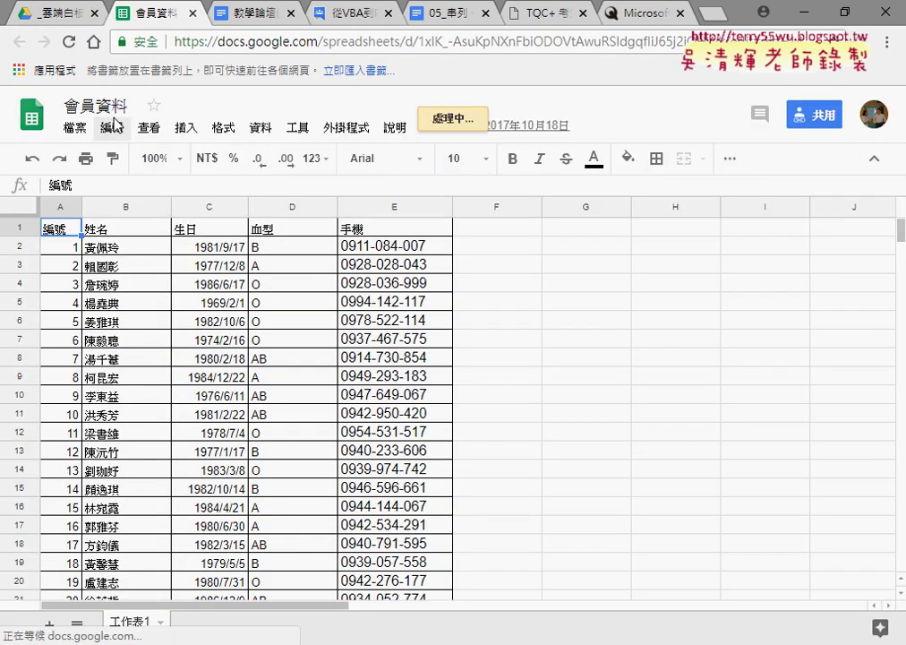
# Step: Open the File (檔案) menu of the 會員資料 sheet to reach its download formats
pyautogui.click(73, 129)
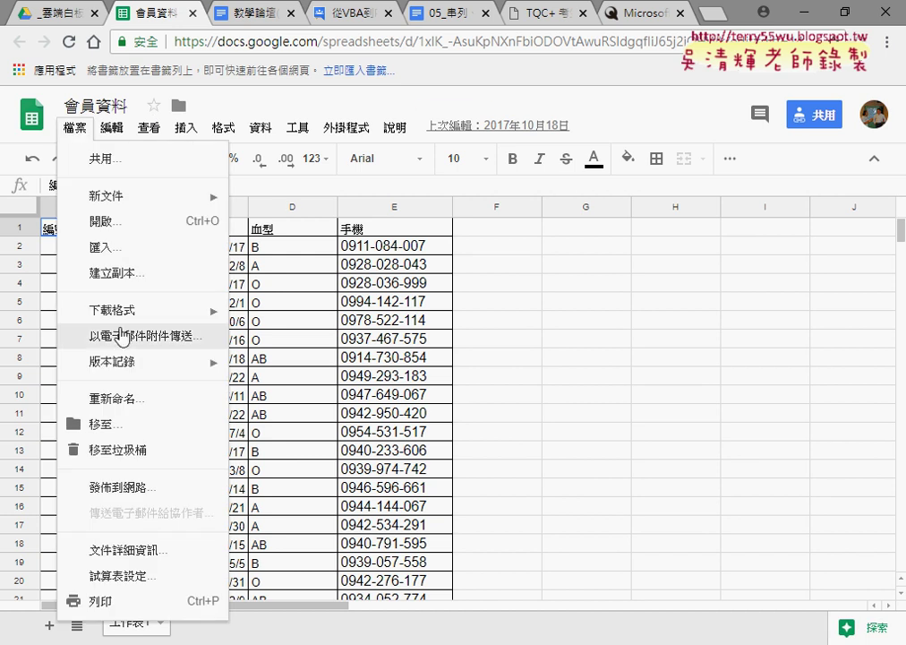
pyautogui.moveTo(112, 310)
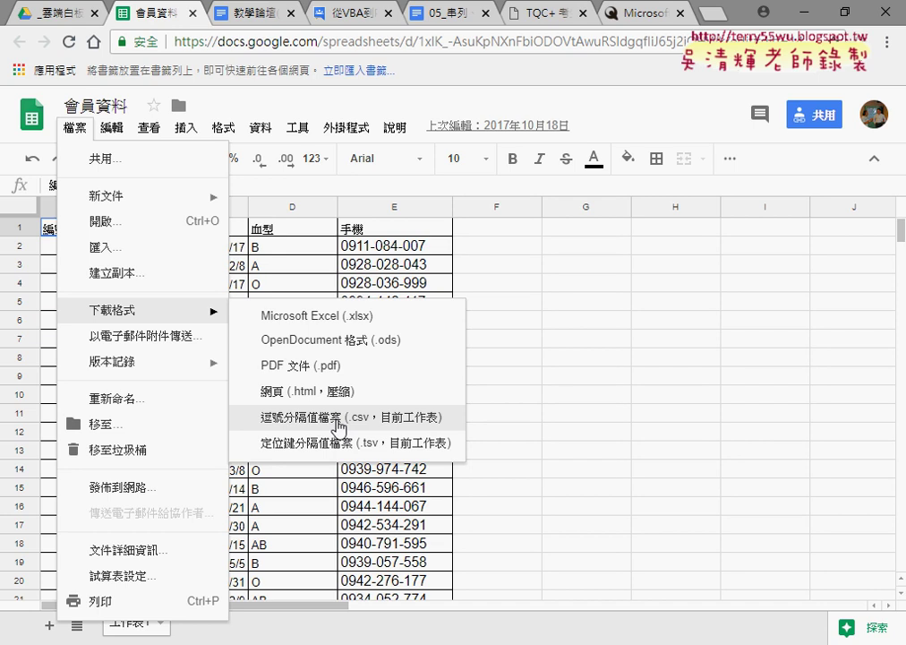
# Step: Close the menu, select columns A–E, and jump from A1 to the last member in row 51
pyautogui.click(292, 243)
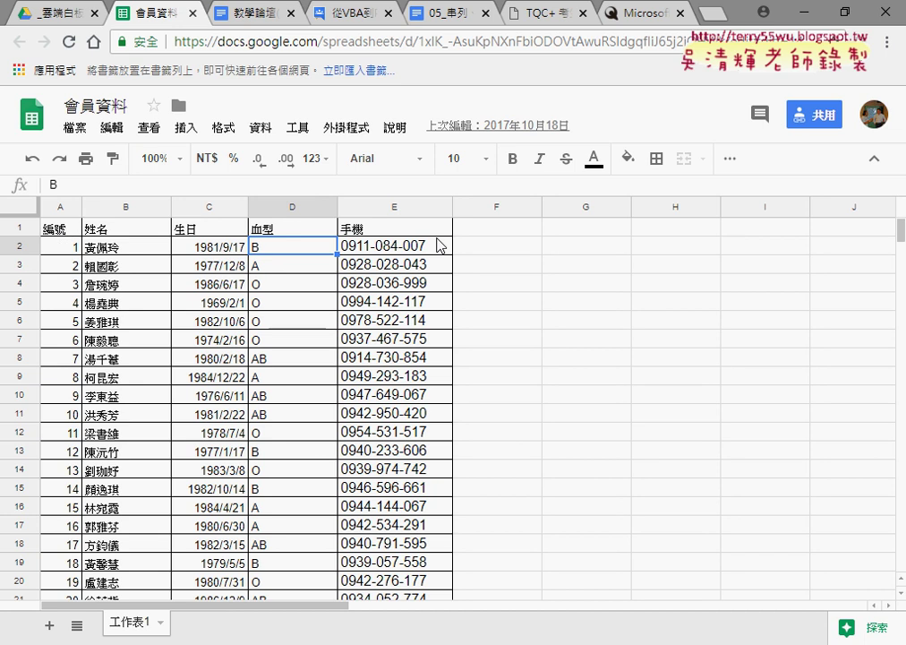
pyautogui.click(51, 207)
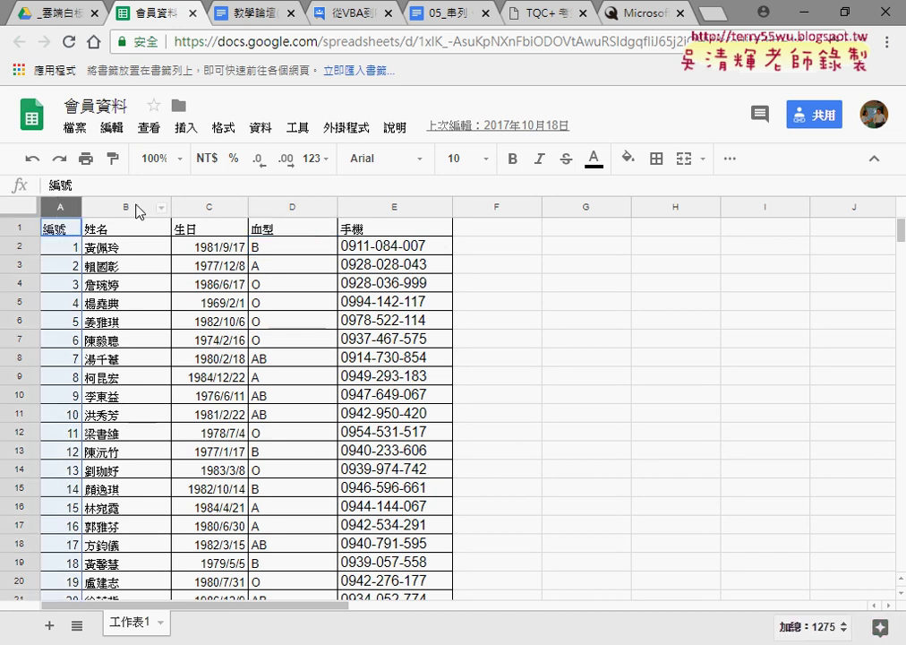
pyautogui.click(381, 202)
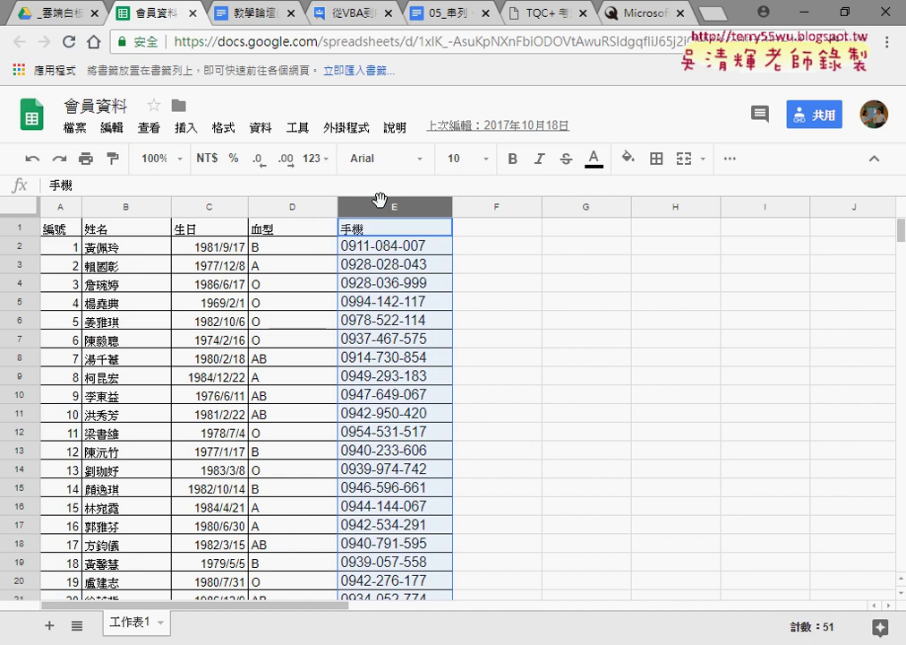
pyautogui.moveTo(60, 207)
pyautogui.moveTo(62, 207); pyautogui.dragTo(382, 206)
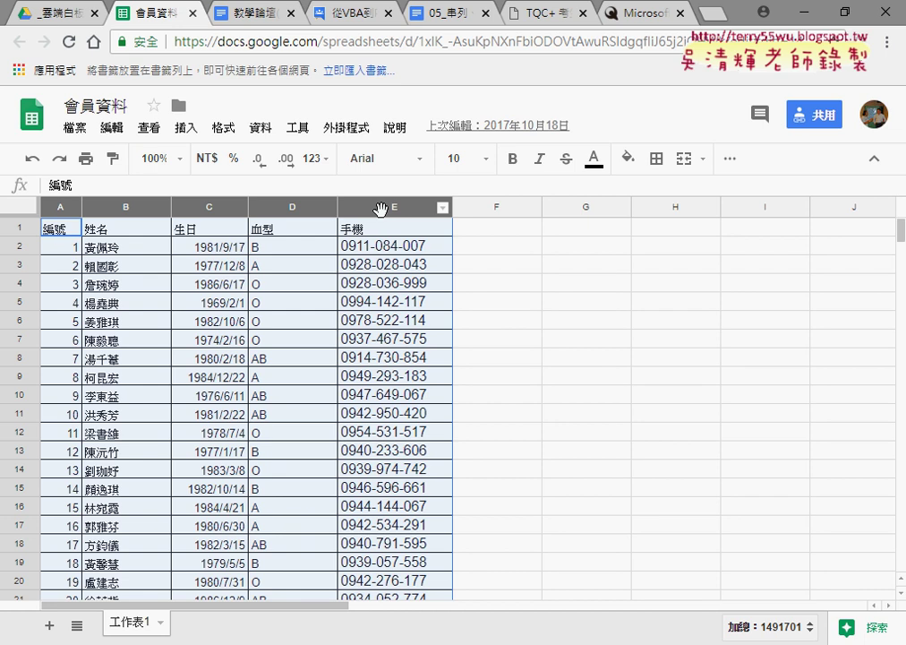
pyautogui.click(56, 231)
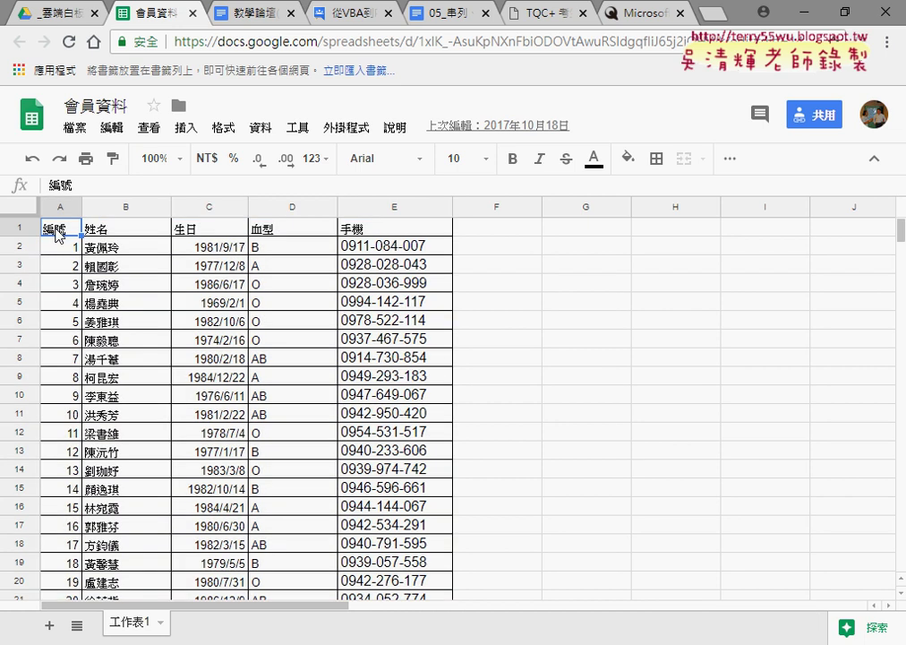
pyautogui.hotkey('ctrl', 'Down')
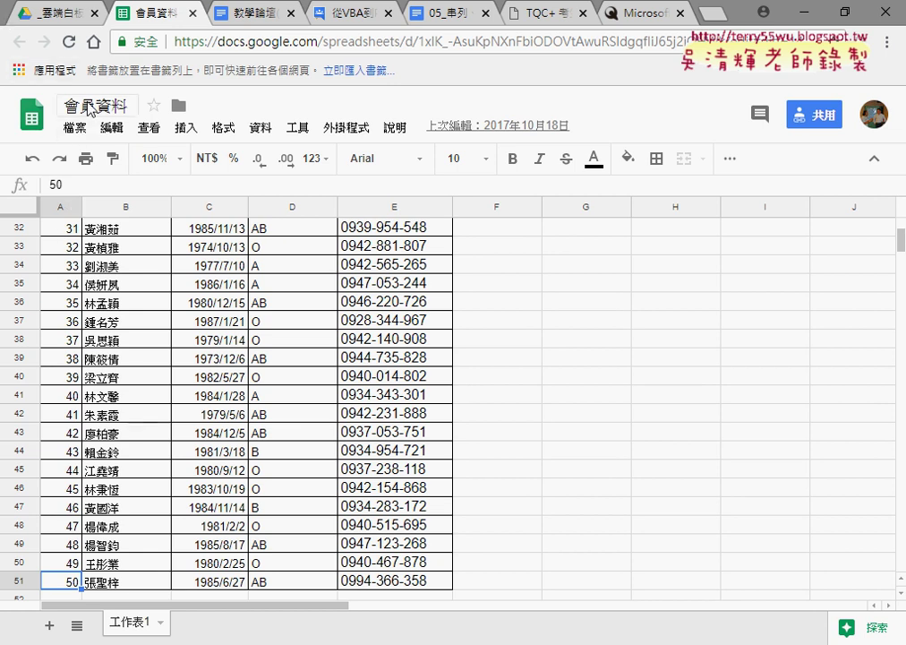
# Step: Preview member.txt in the shared Drive folder, then show the 會員資料 spreadsheet's details
pyautogui.click(56, 16)
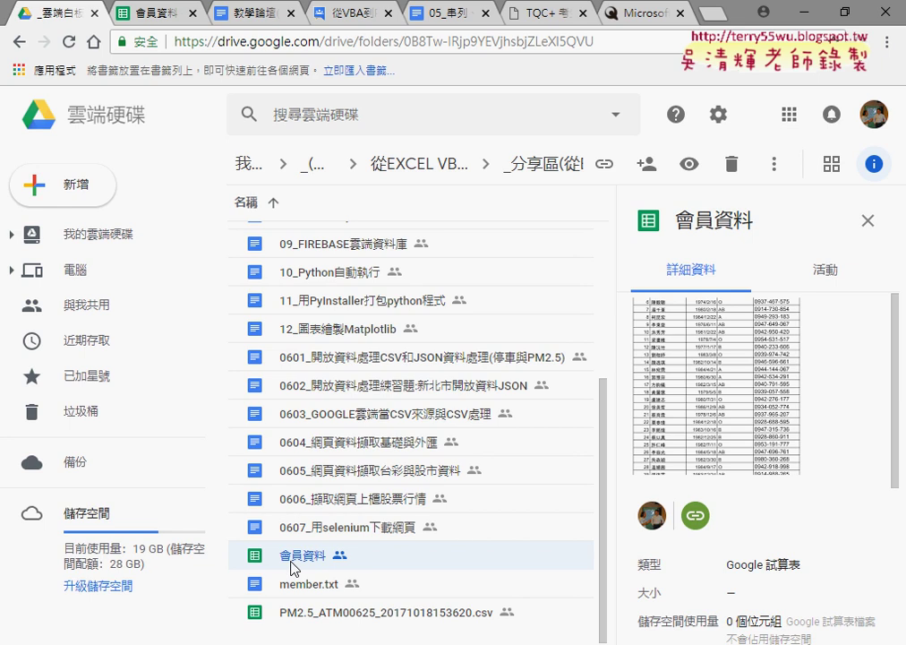
pyautogui.click(298, 591)
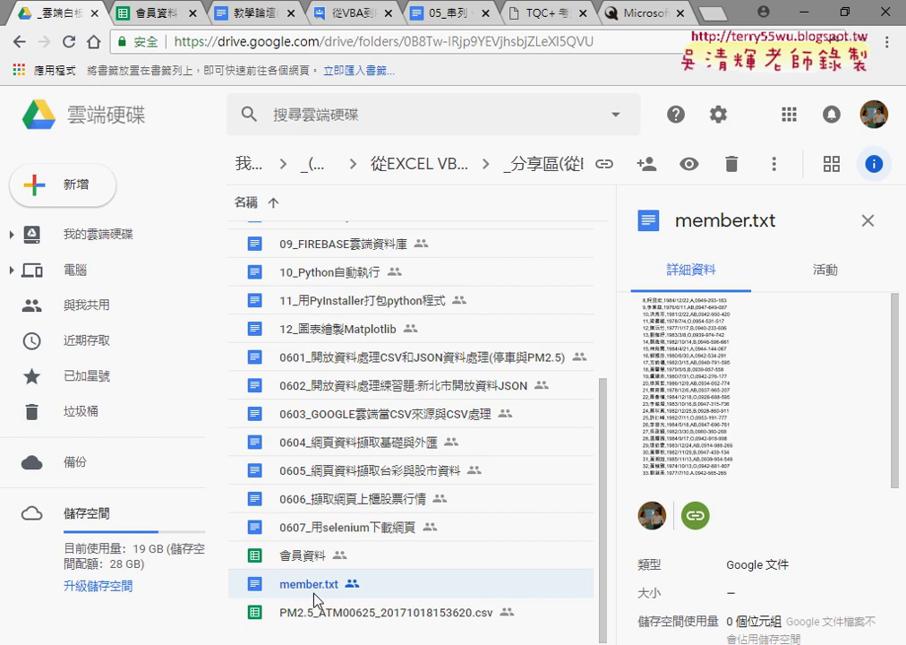
pyautogui.press('Up')
pyautogui.press('Down')
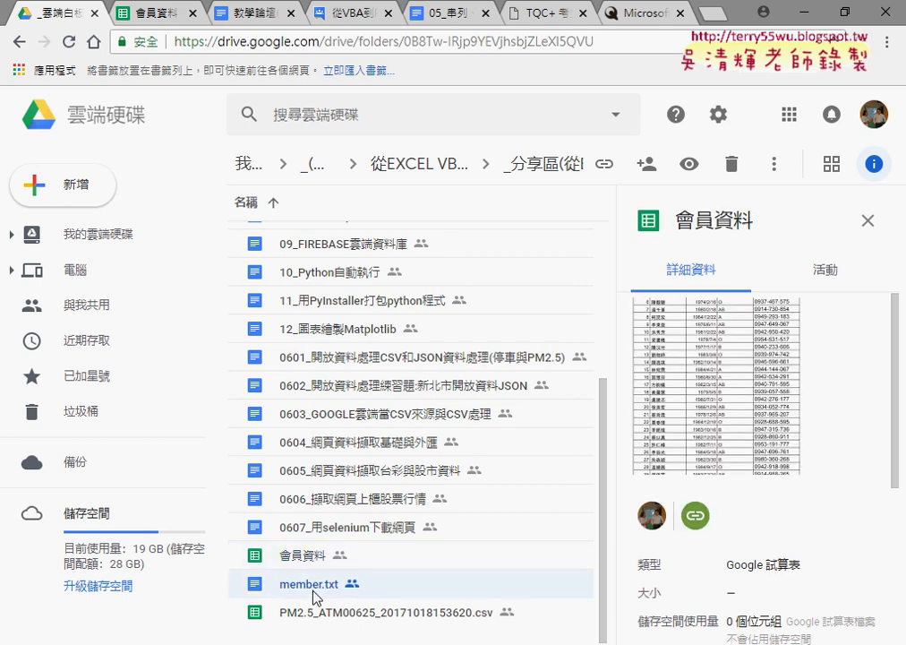
pyautogui.click(312, 564)
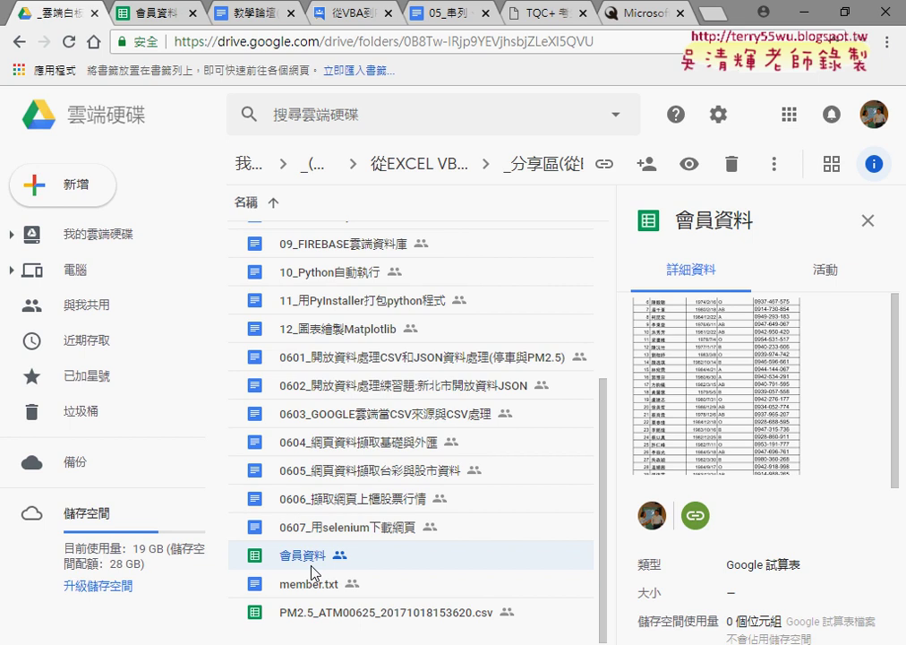
# Step: Download the 會員資料 sheet as a .csv file
pyautogui.click(176, 13)
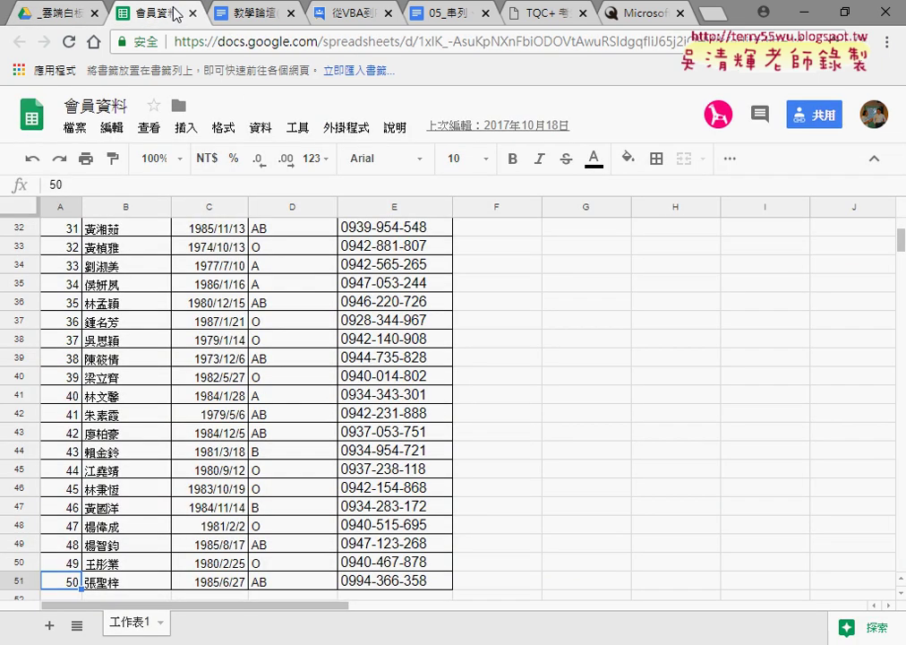
pyautogui.click(75, 132)
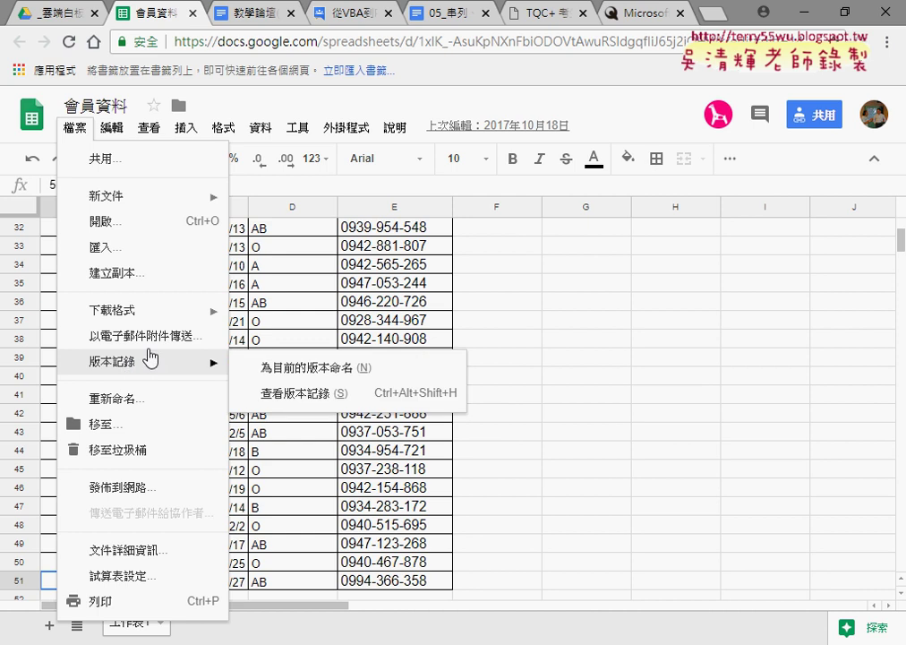
pyautogui.moveTo(112, 310)
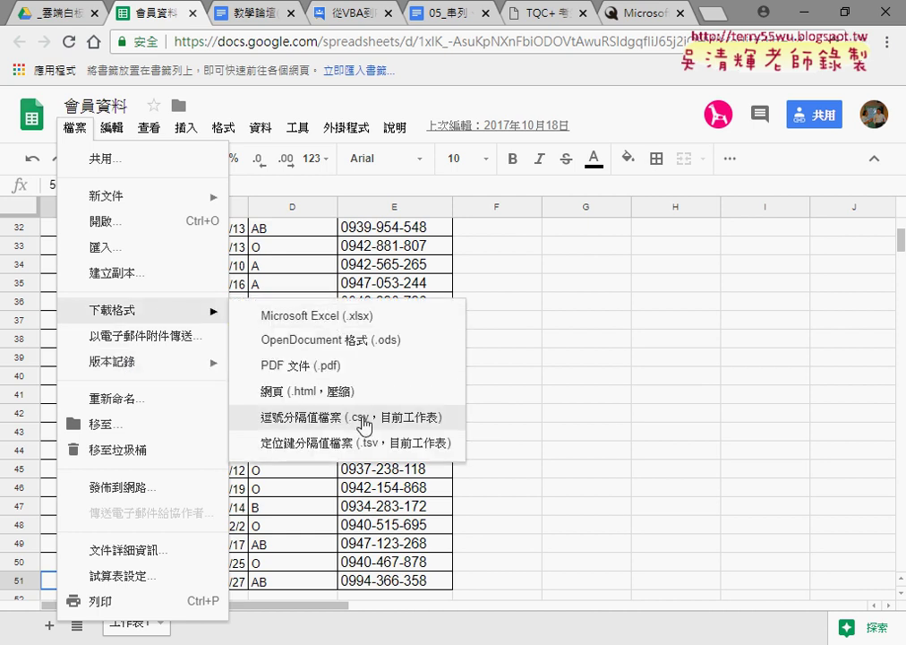
pyautogui.click(363, 419)
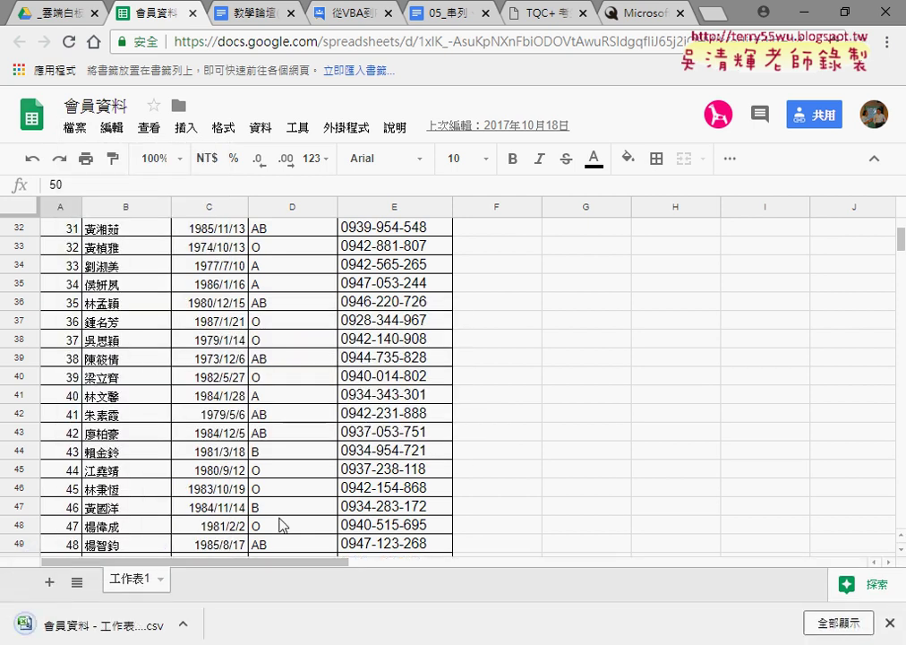
# Step: Show the download in its folder and delete the duplicate 會員資料 - 工作表1 (1).csv
pyautogui.click(183, 626)
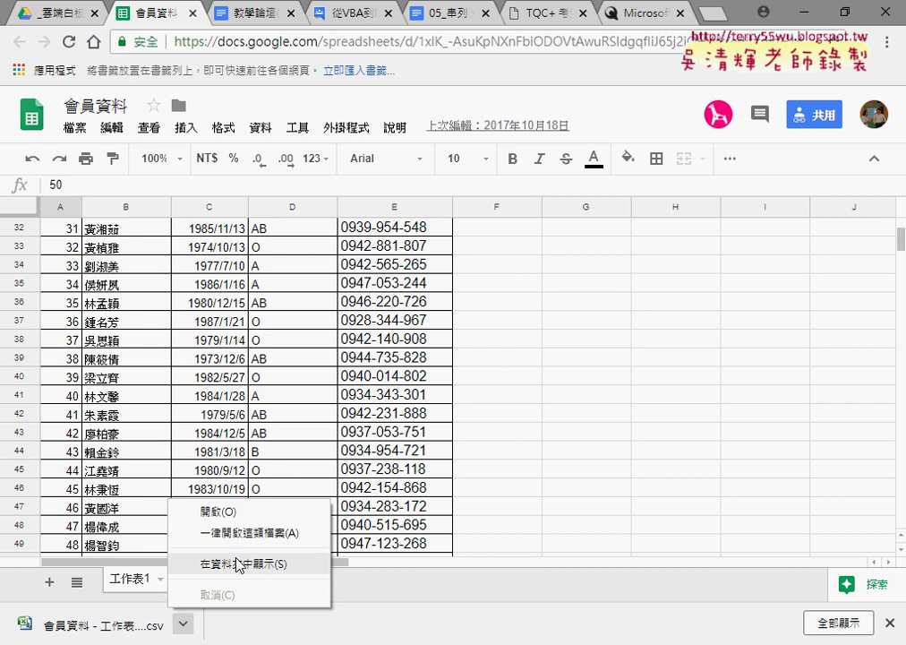
pyautogui.click(240, 564)
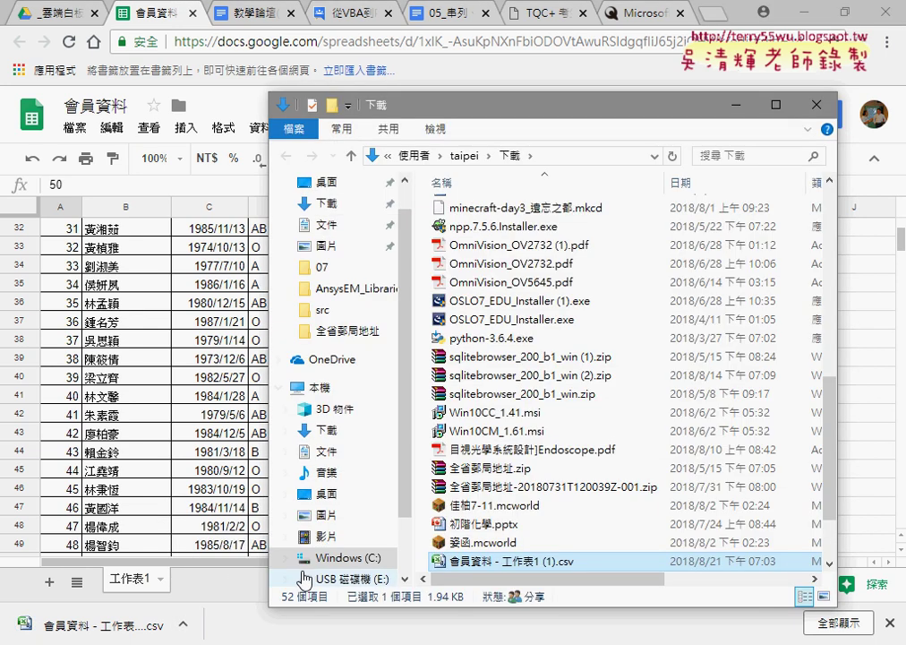
pyautogui.moveTo(502, 561)
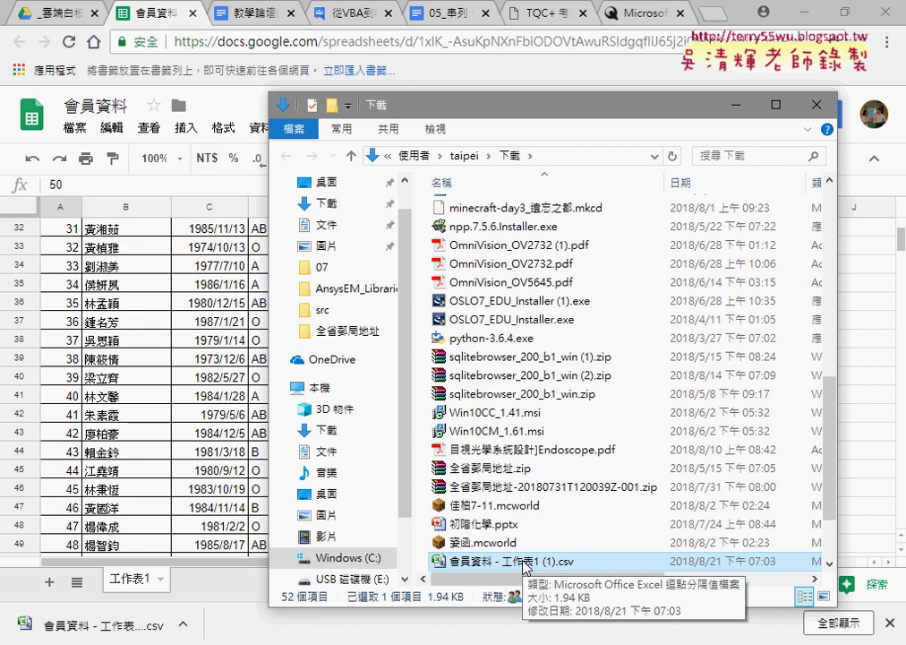
pyautogui.scroll(-2, 526, 537)
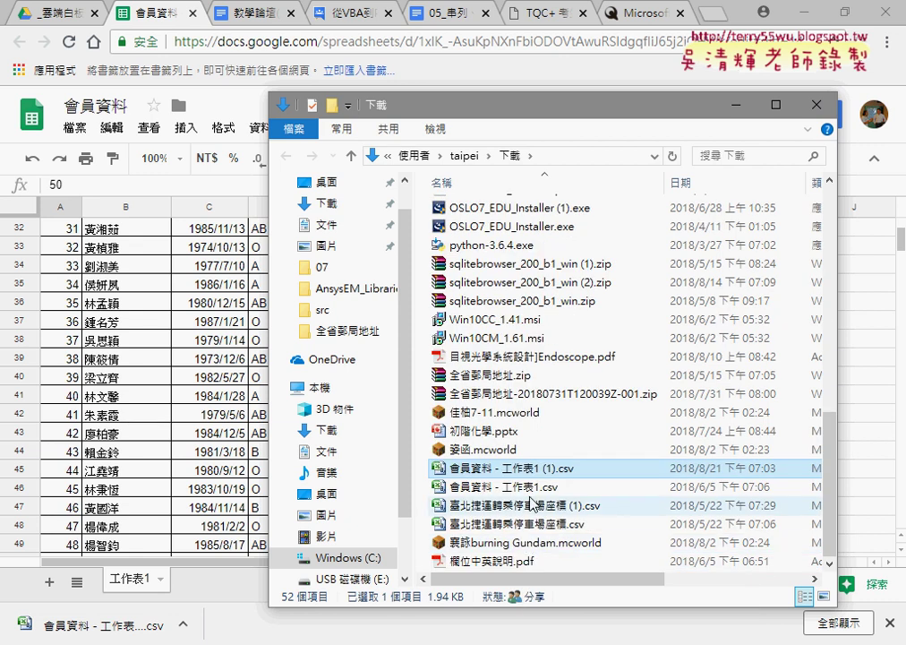
pyautogui.rightClick(537, 468)
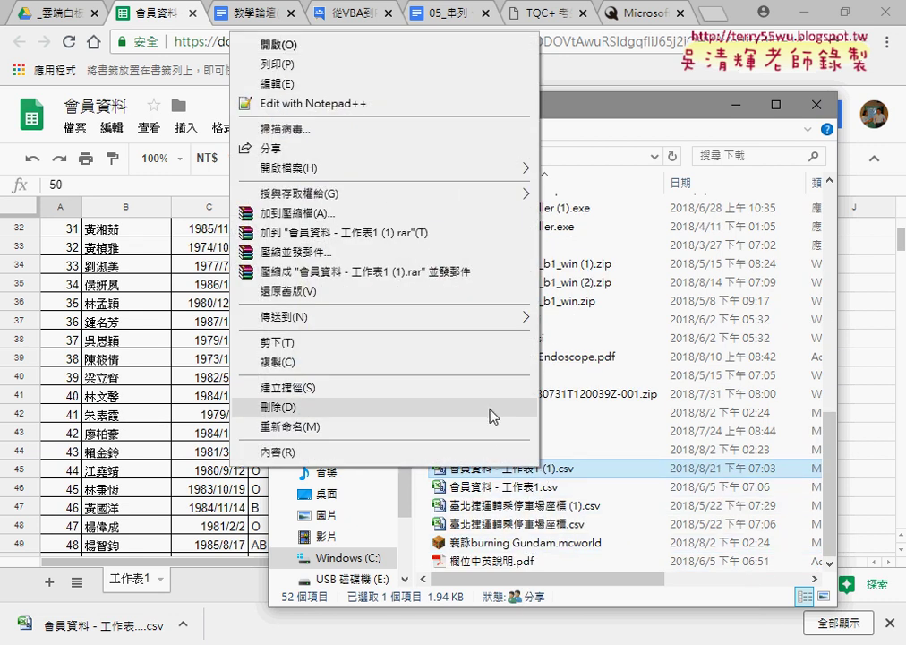
pyautogui.click(492, 416)
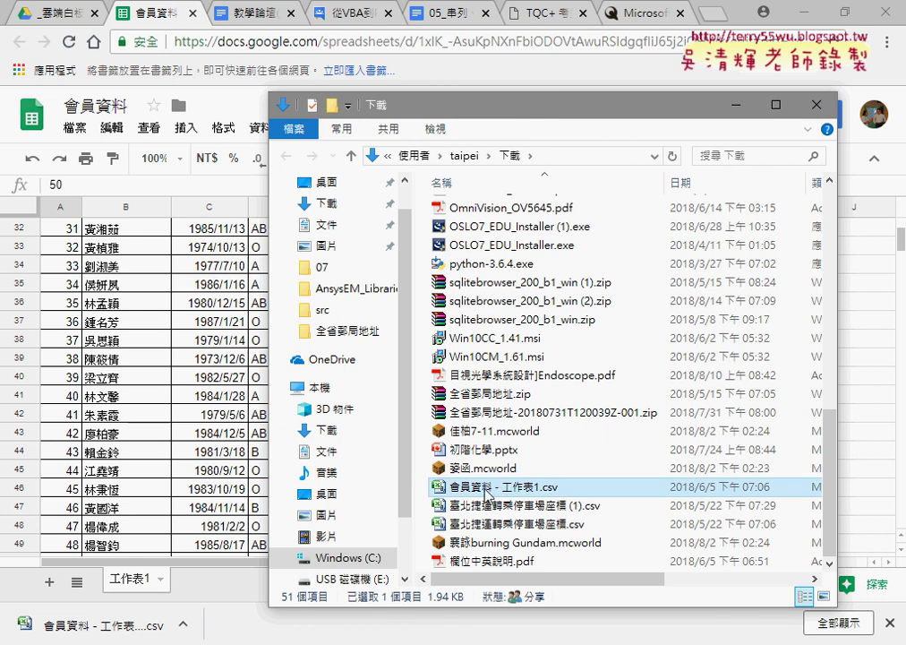
# Step: Open 會員資料 - 工作表1.csv with Notepad (記事本) from its context menu
pyautogui.rightClick(484, 491)
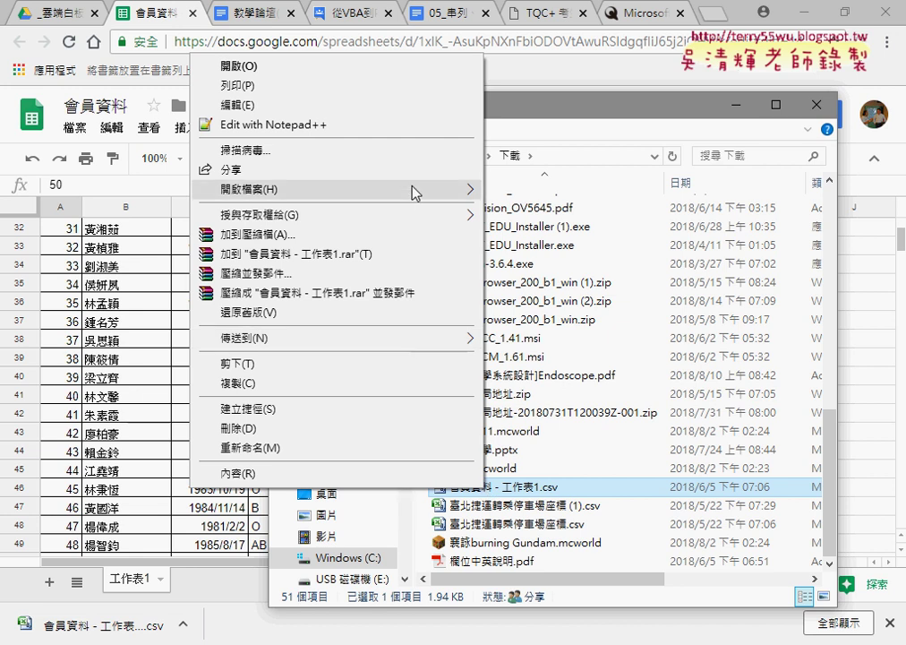
pyautogui.moveTo(269, 189)
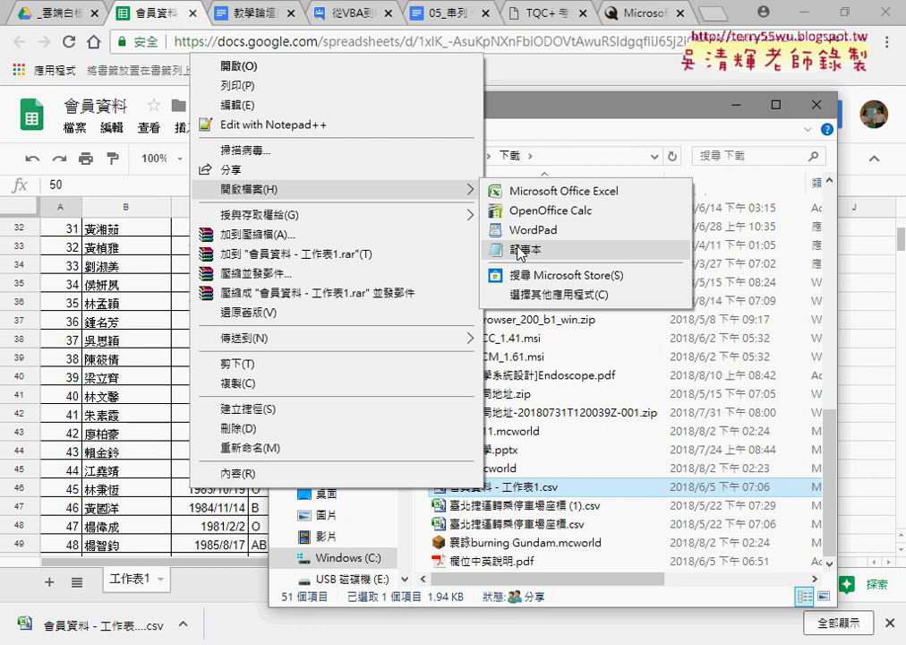
pyautogui.click(520, 251)
pyautogui.moveTo(563, 238); pyautogui.dragTo(535, 269)
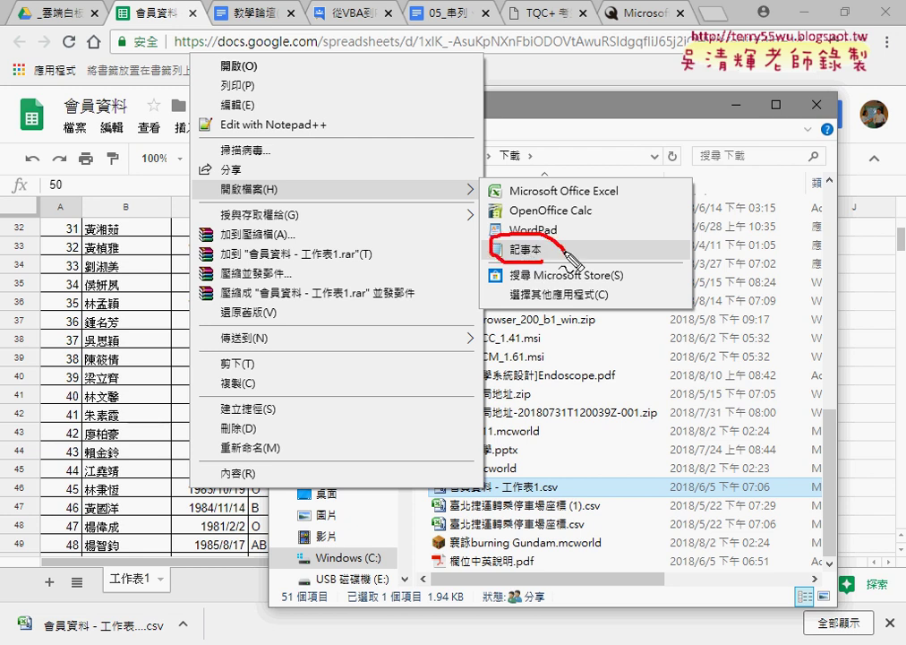
pyautogui.moveTo(421, 474); pyautogui.dragTo(531, 509)
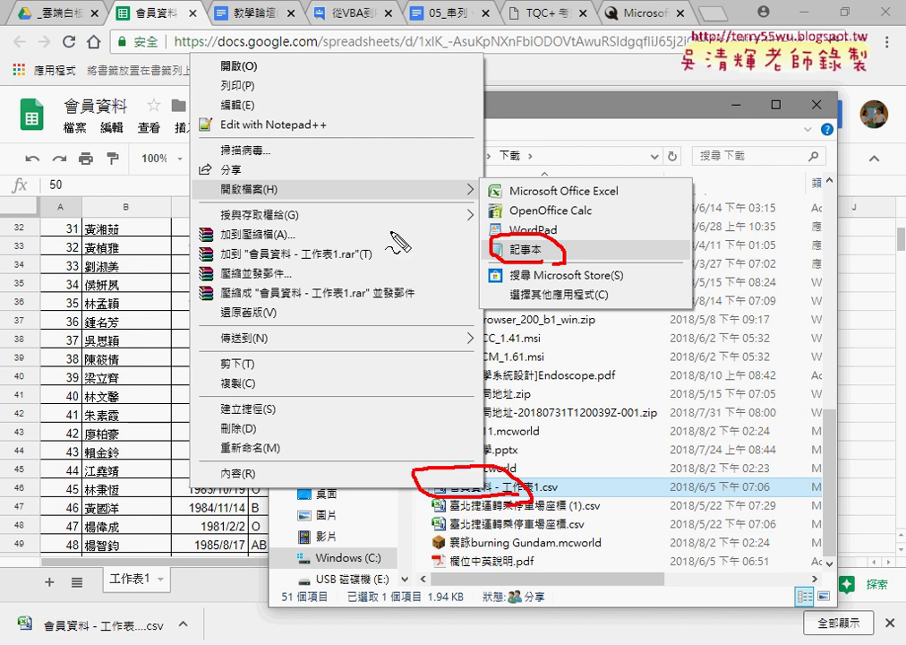
pyautogui.moveTo(286, 201)
pyautogui.mouseDown()
pyautogui.moveTo(203, 199)
pyautogui.moveTo(289, 188)
pyautogui.moveTo(486, 279)
pyautogui.mouseUp()
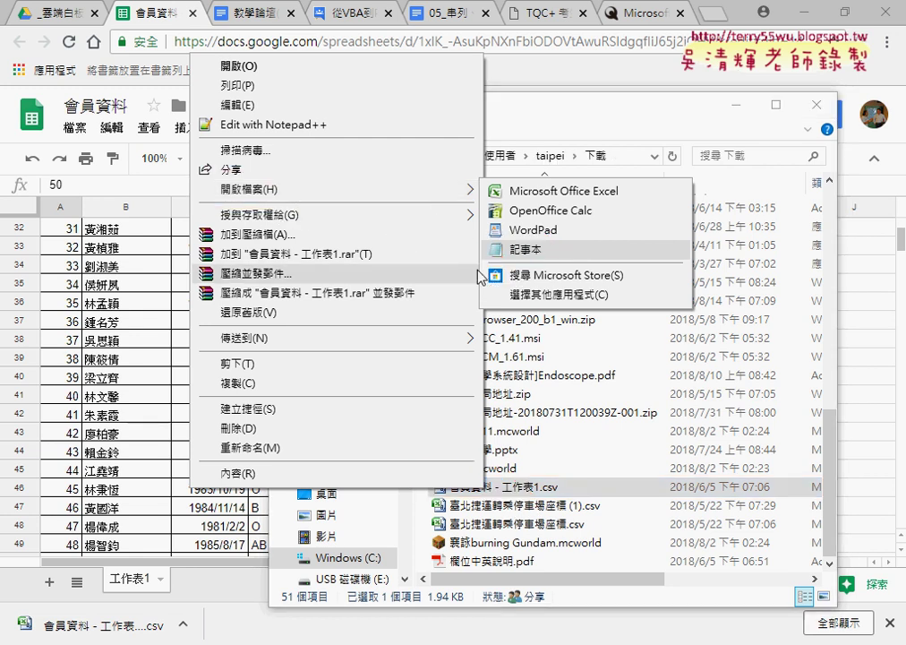
pyautogui.click(480, 277)
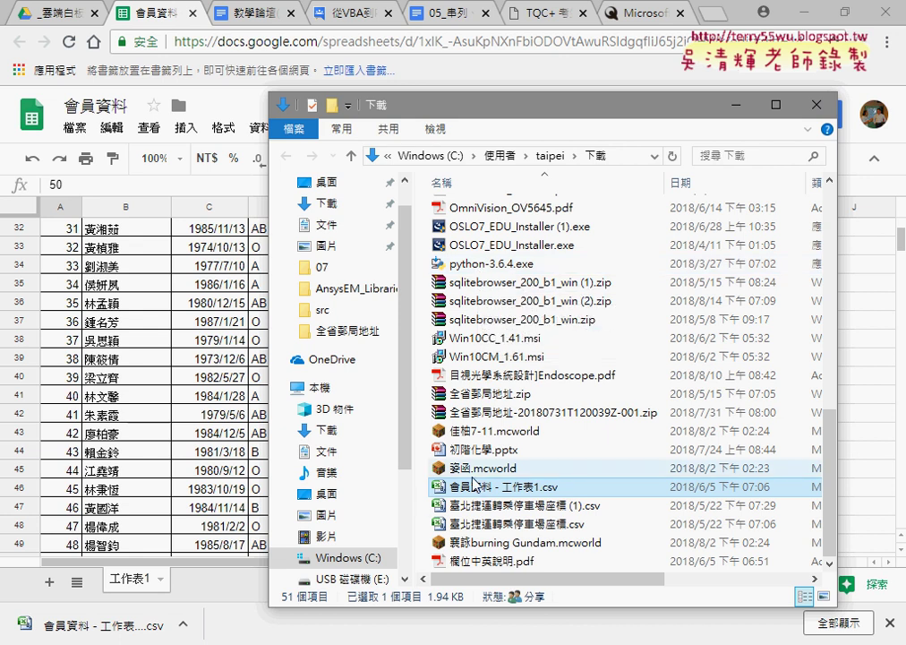
pyautogui.hotkey('shift', 'F10')
pyautogui.moveTo(322, 185)
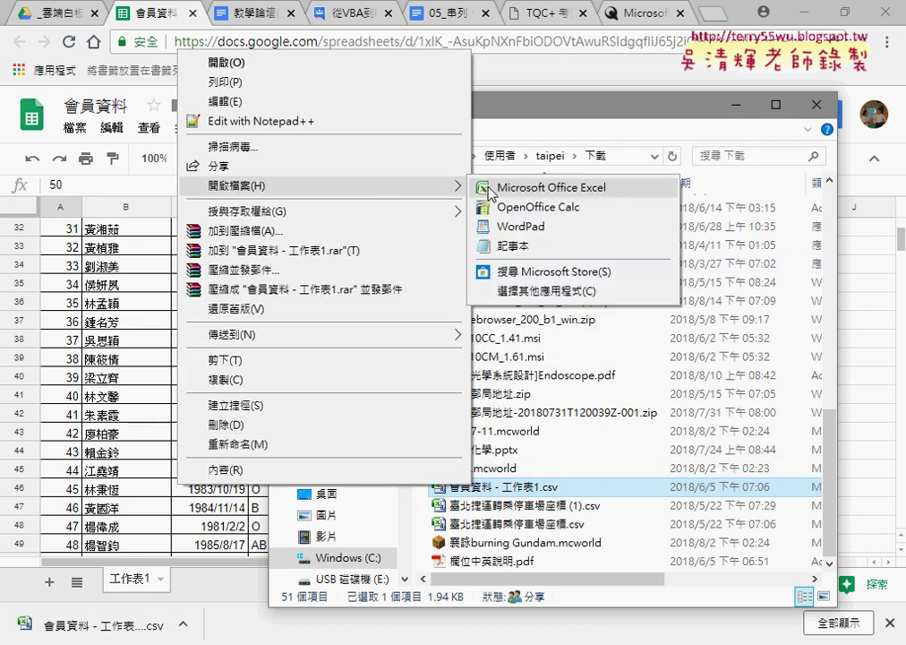
pyautogui.click(538, 248)
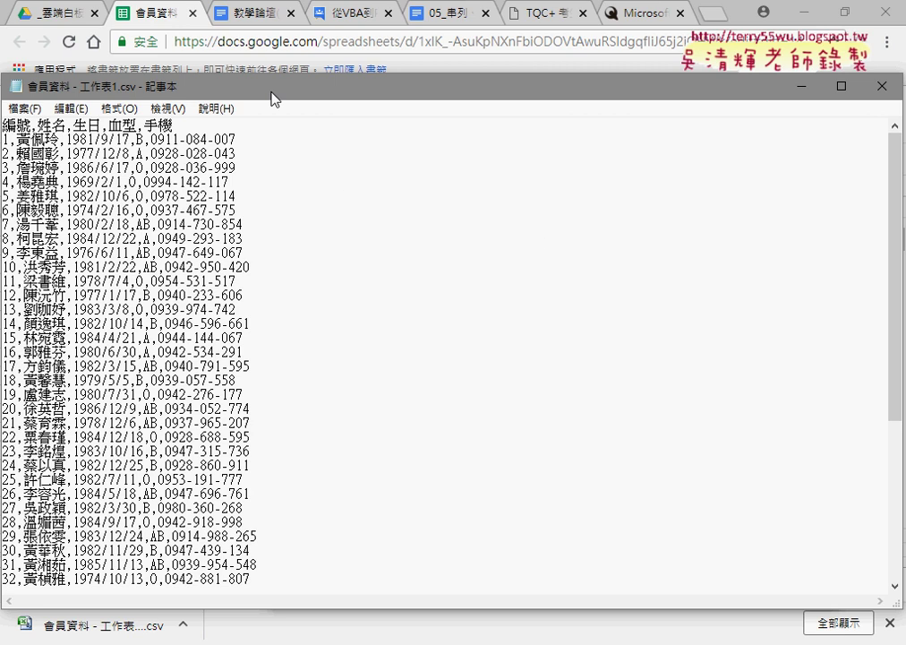
# Step: Open Notepad's Save As, mark the Encoding box in red, then cancel and close Notepad
pyautogui.moveTo(218, 79); pyautogui.dragTo(333, 40)
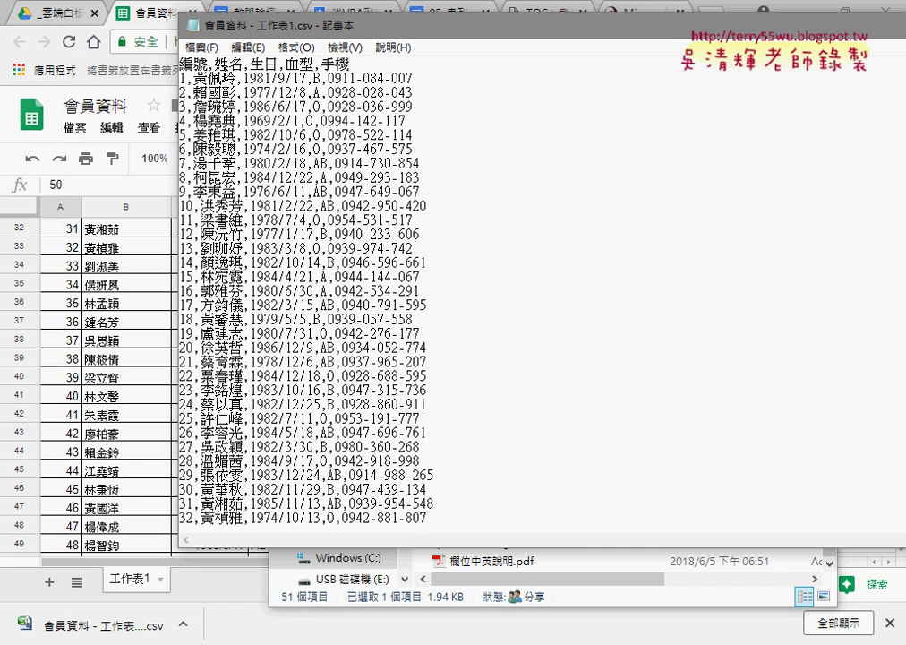
pyautogui.click(208, 48)
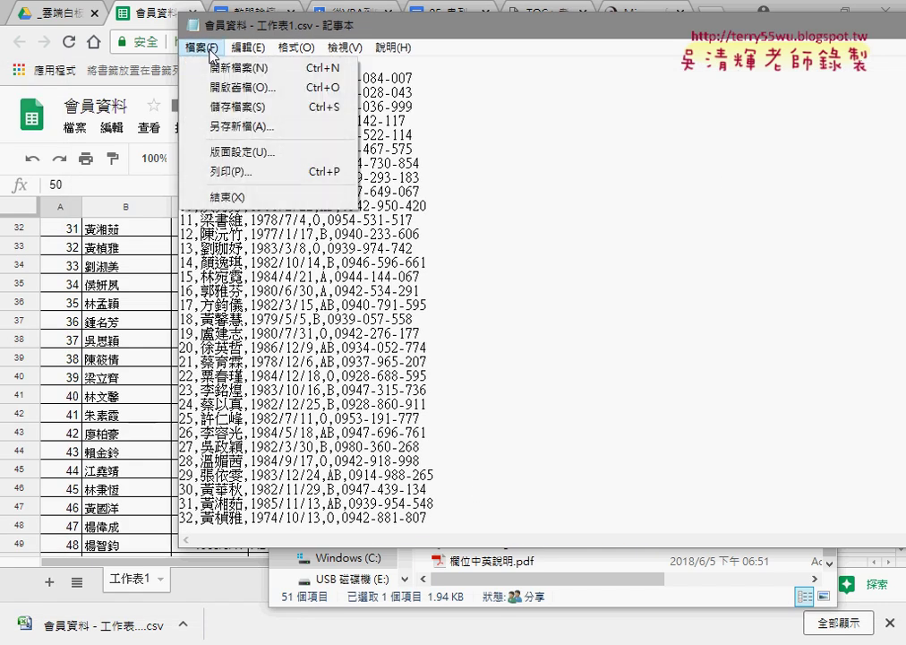
pyautogui.click(244, 127)
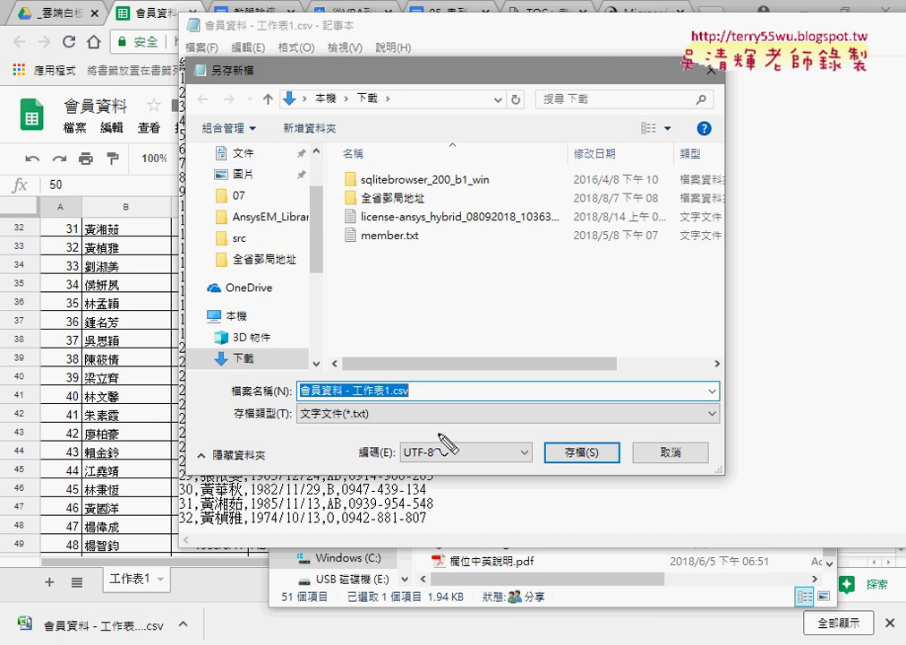
pyautogui.moveTo(443, 467)
pyautogui.mouseDown()
pyautogui.moveTo(369, 463)
pyautogui.moveTo(439, 459)
pyautogui.mouseUp()
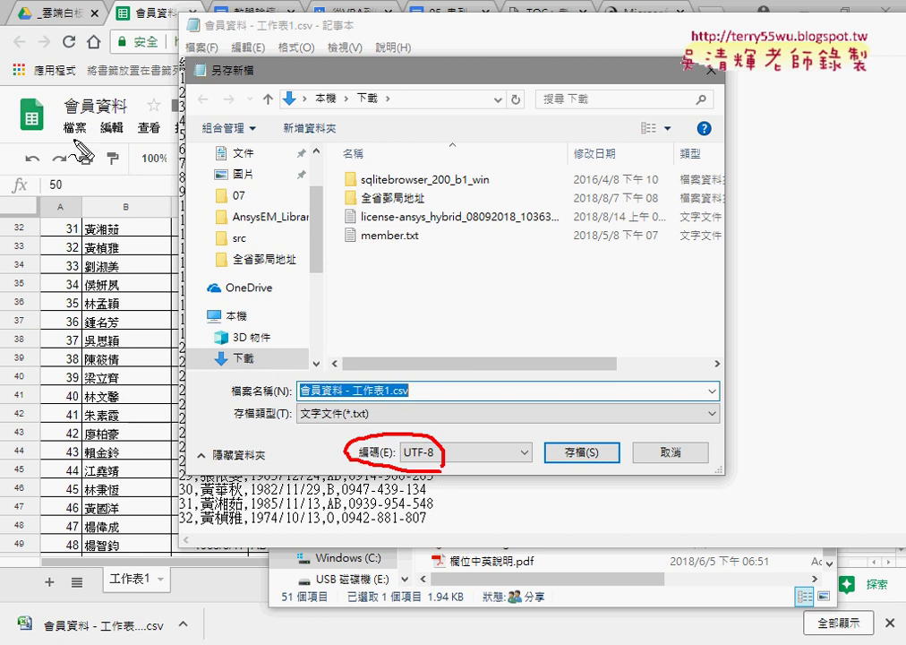
pyautogui.moveTo(70, 133)
pyautogui.mouseDown()
pyautogui.moveTo(93, 134)
pyautogui.moveTo(340, 448)
pyautogui.mouseUp()
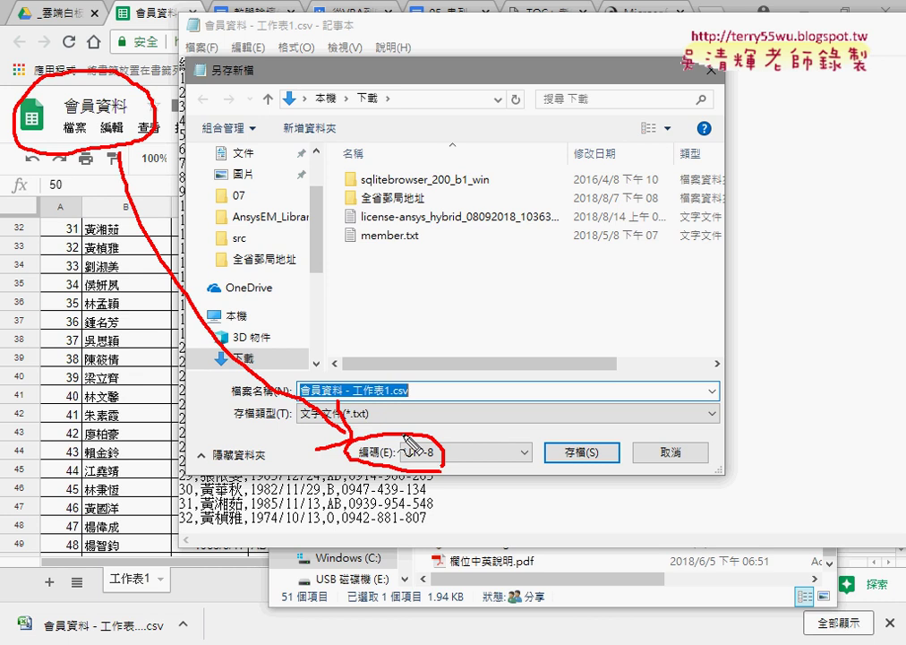
pyautogui.press('Escape')
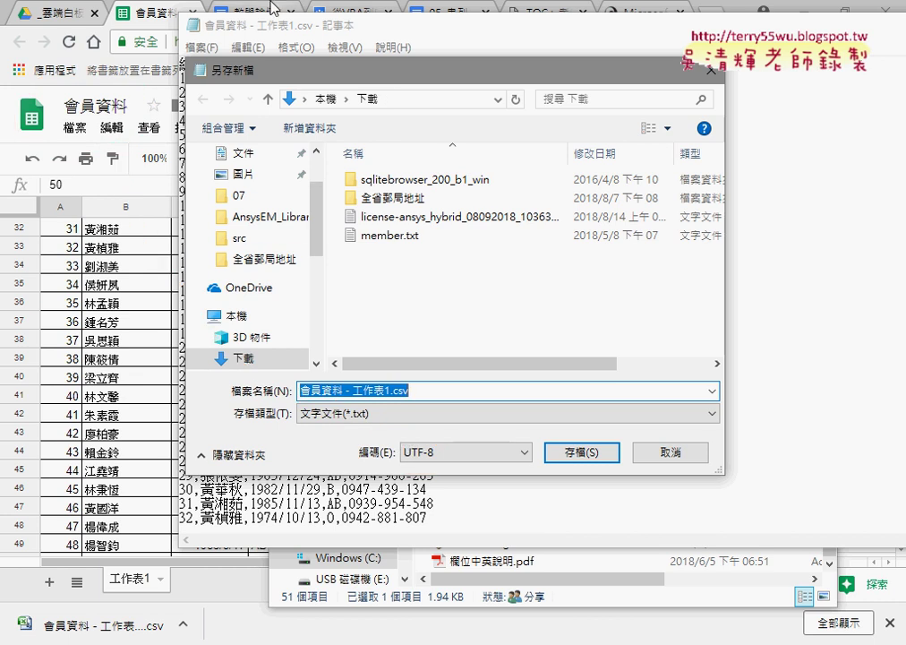
pyautogui.click(665, 452)
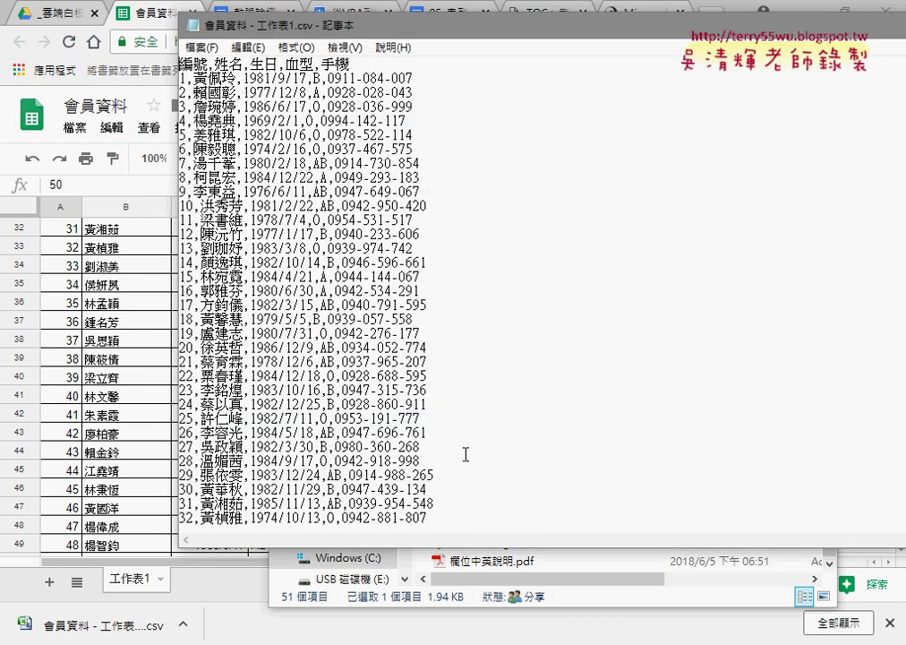
pyautogui.hotkey('alt', 'F4')
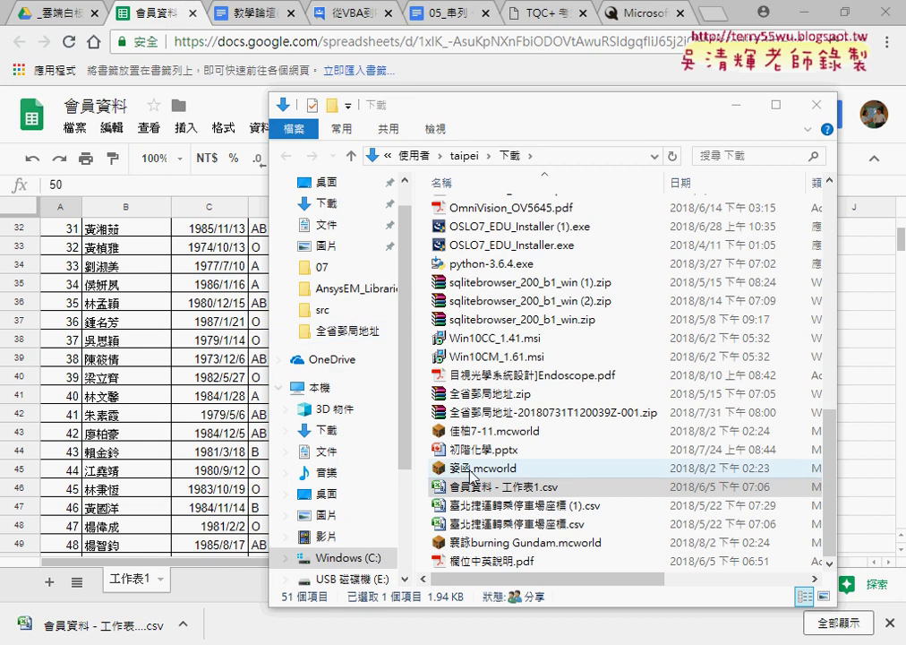
pyautogui.doubleClick(472, 488)
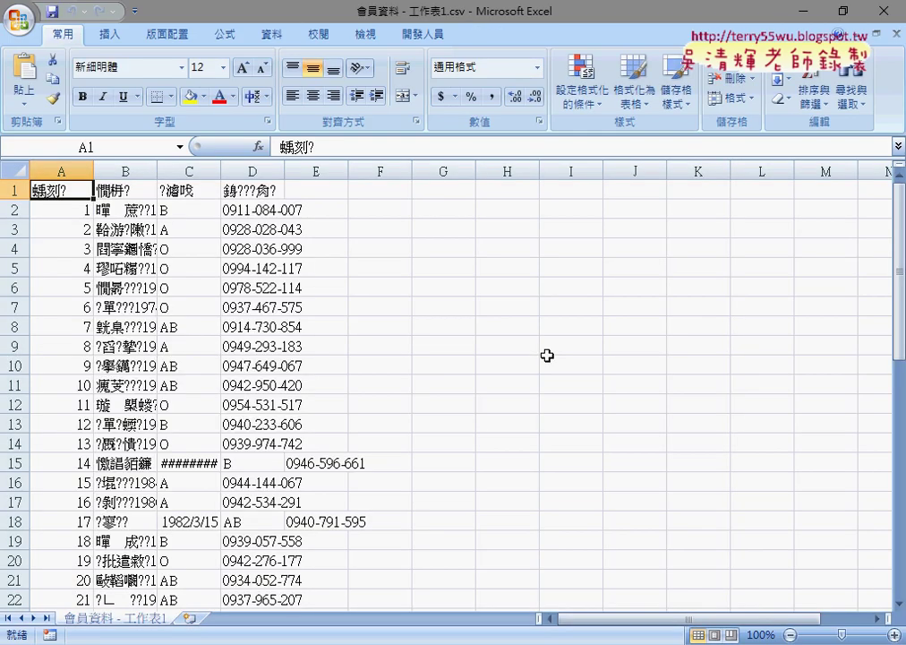
pyautogui.moveTo(125, 171); pyautogui.dragTo(298, 167)
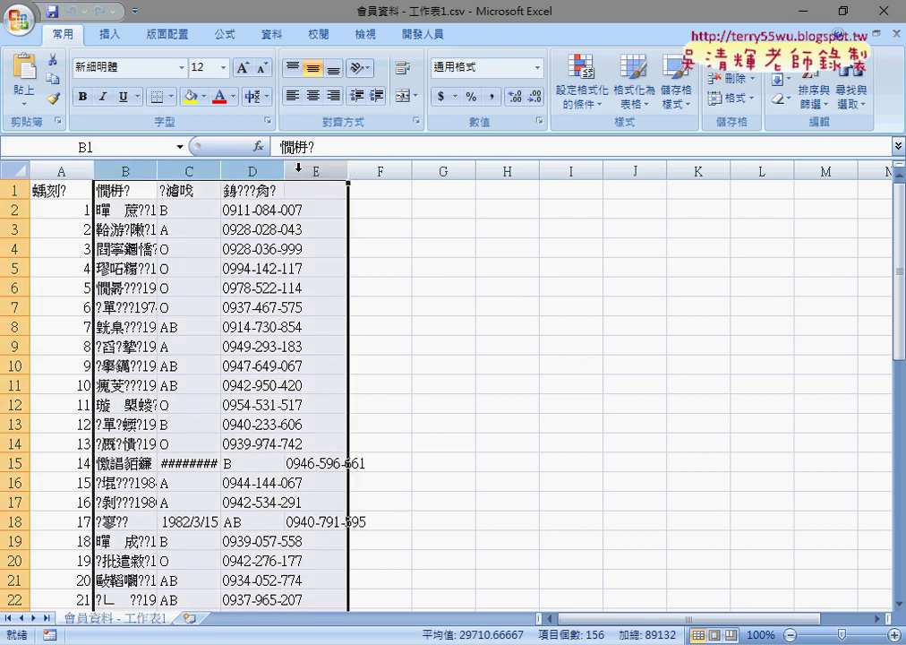
pyautogui.click(890, 9)
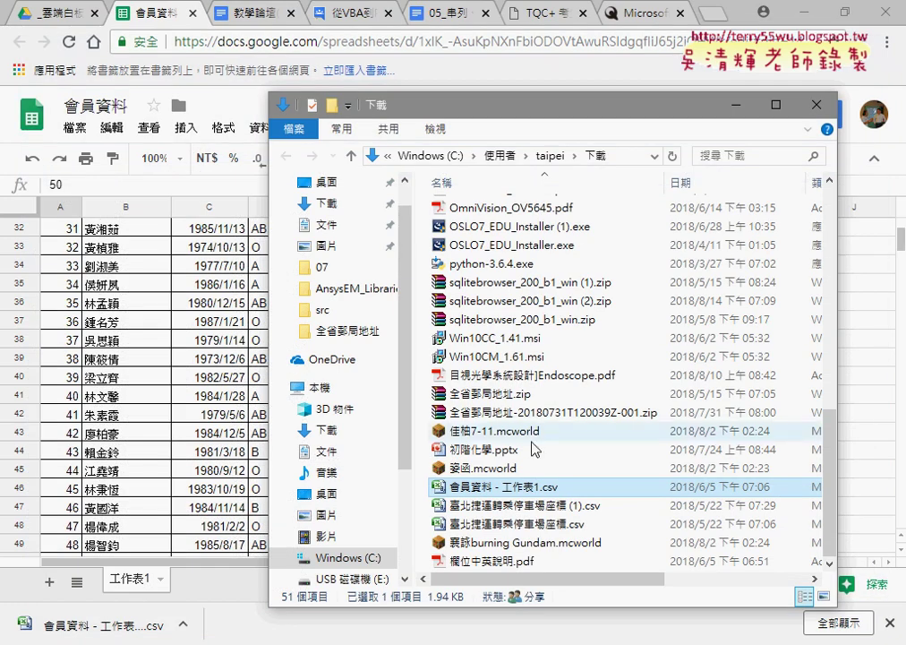
# Step: Open the member CSV in Notepad and save it over itself with ANSI encoding
pyautogui.rightClick(489, 493)
pyautogui.moveTo(331, 192)
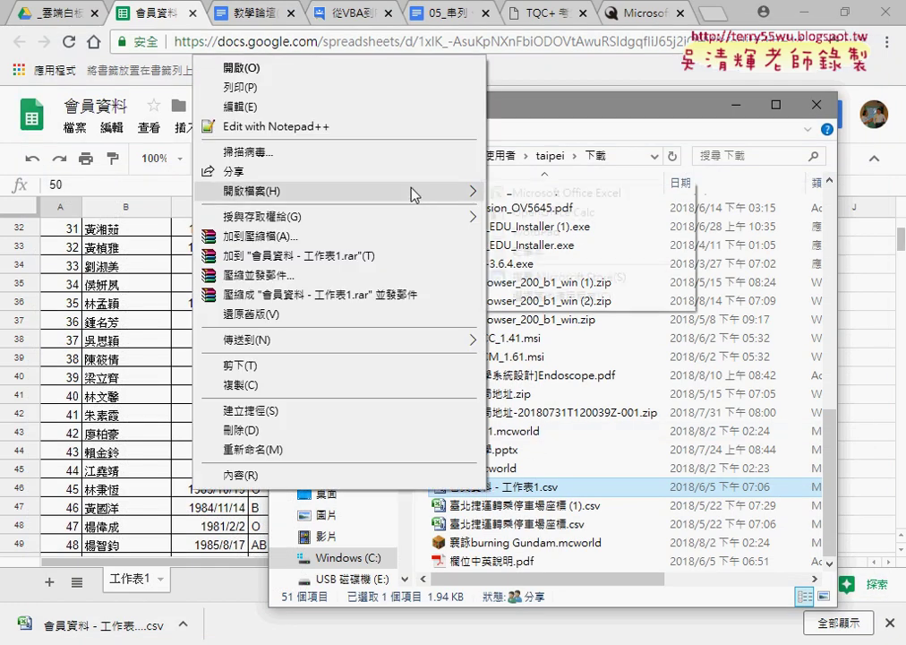
pyautogui.click(569, 256)
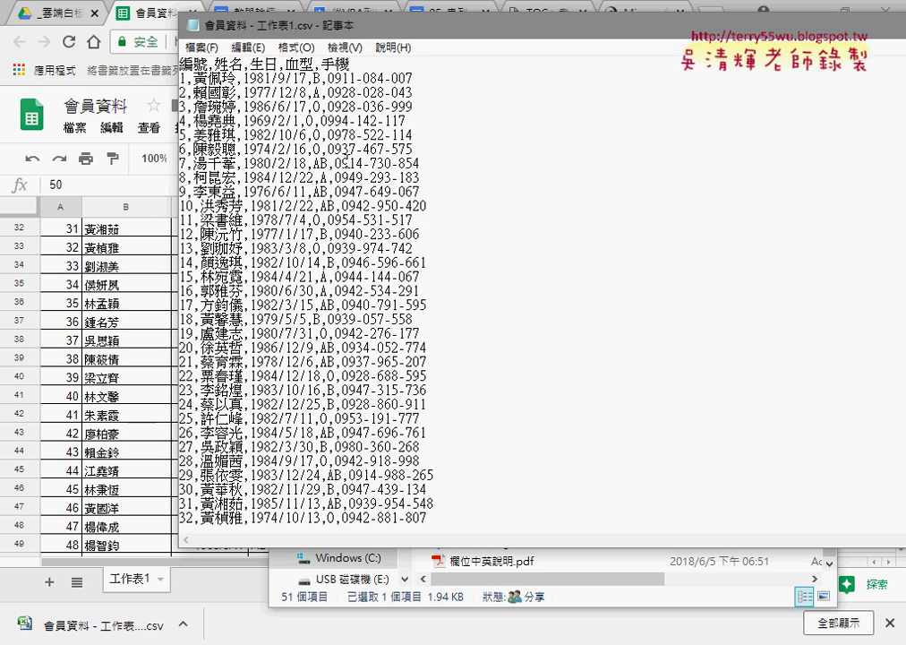
pyautogui.click(200, 48)
pyautogui.click(269, 126)
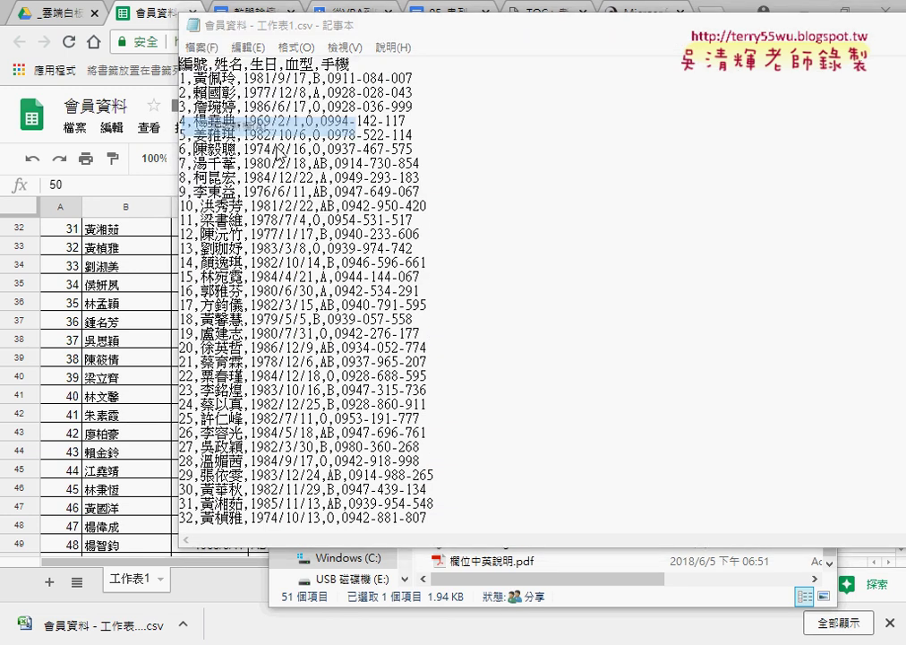
pyautogui.click(452, 452)
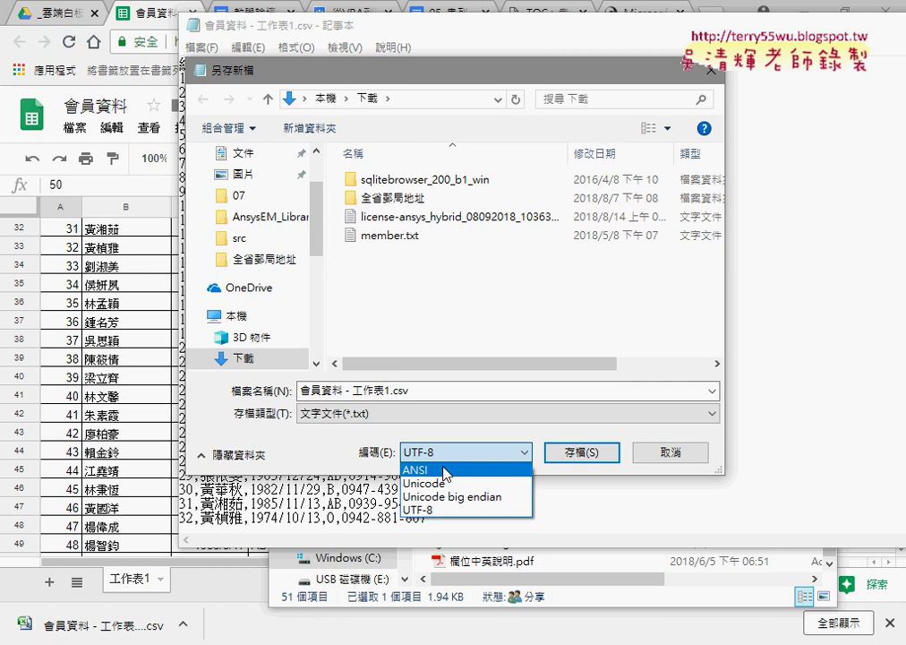
pyautogui.click(450, 468)
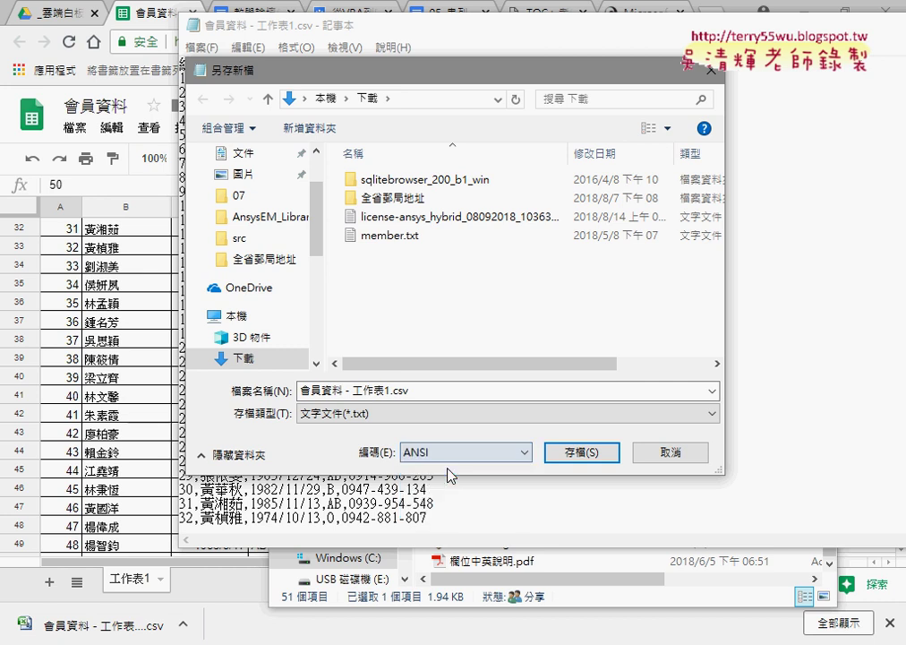
pyautogui.click(585, 453)
pyautogui.click(496, 384)
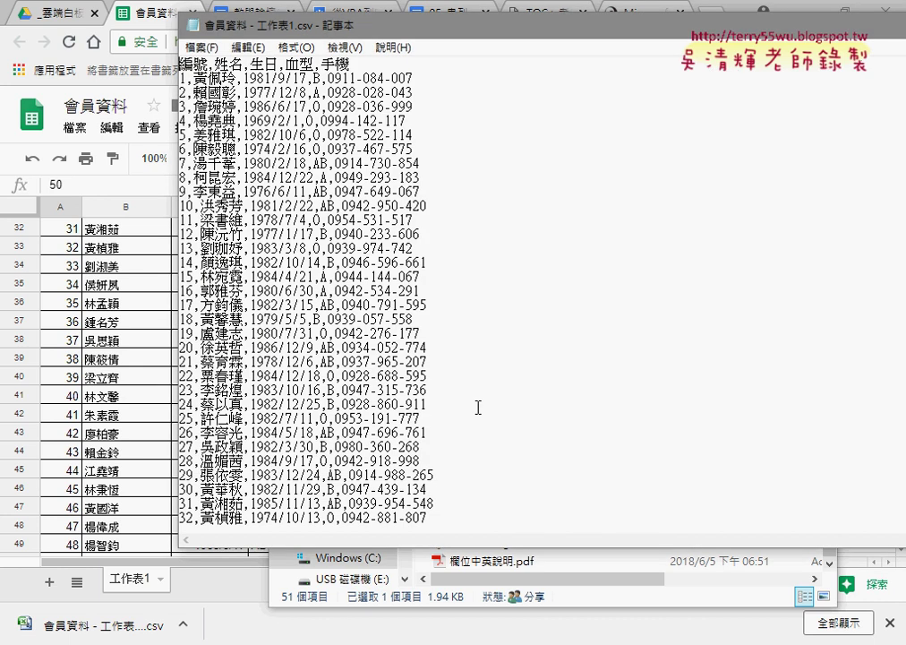
# Step: Close Notepad and reopen the re-saved CSV in Excel to check the Chinese text
pyautogui.moveTo(694, 25)
pyautogui.mouseDown()
pyautogui.moveTo(692, 36)
pyautogui.moveTo(545, 41)
pyautogui.mouseUp()
pyautogui.click(892, 42)
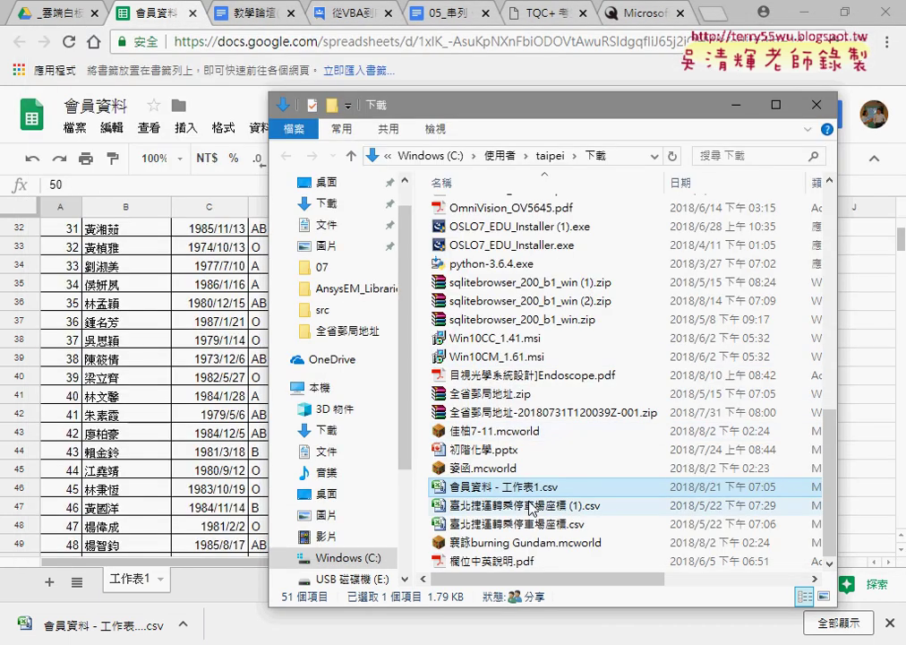
pyautogui.press('Return')
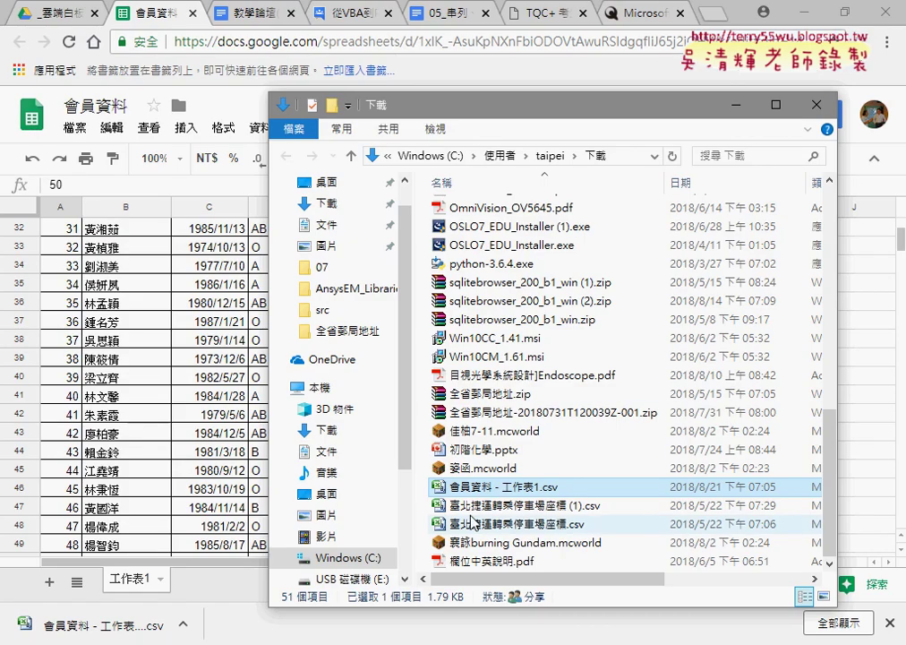
# Step: Open 會員資料 - 工作表1.csv in Notepad, Save As UTF-8 replacing the original, then close Notepad
pyautogui.rightClick(468, 486)
pyautogui.moveTo(326, 184)
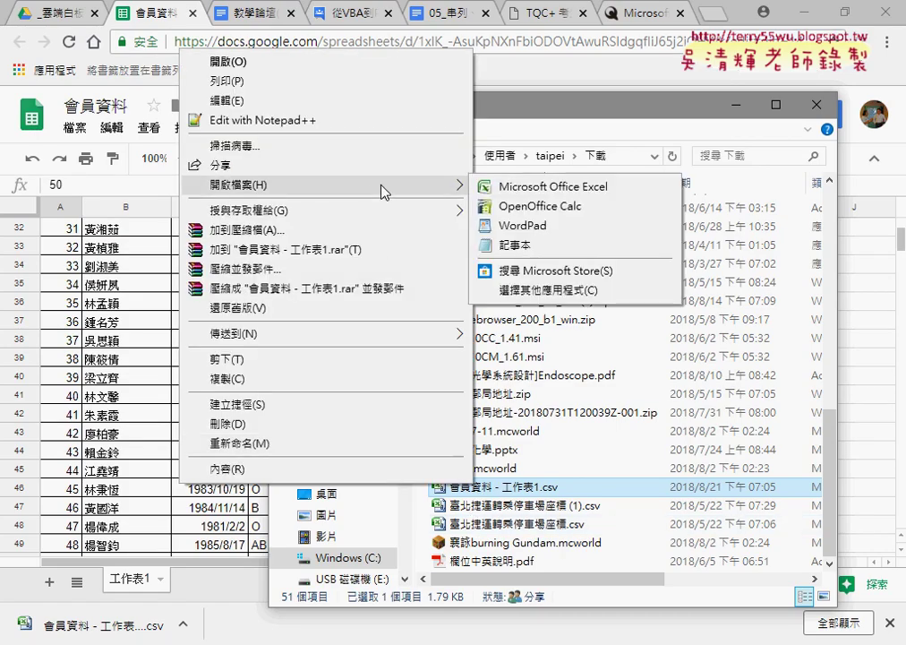
pyautogui.click(493, 243)
pyautogui.click(51, 68)
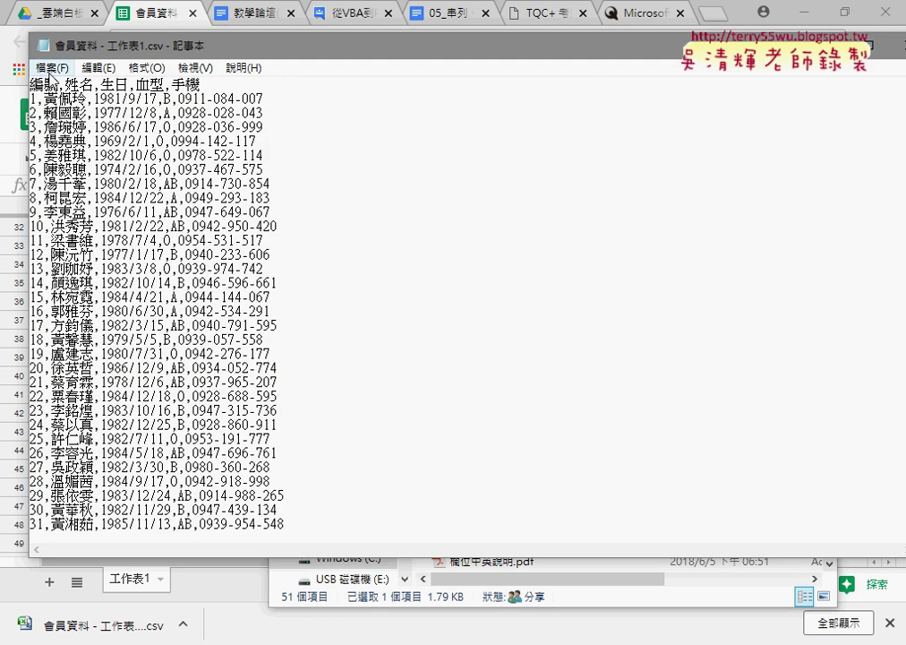
pyautogui.click(96, 154)
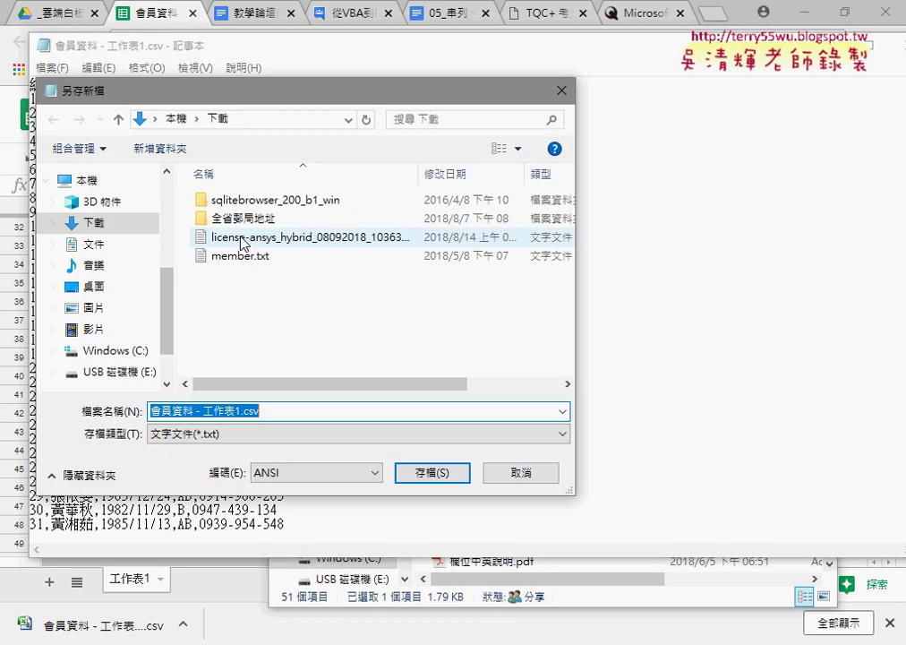
pyautogui.click(269, 473)
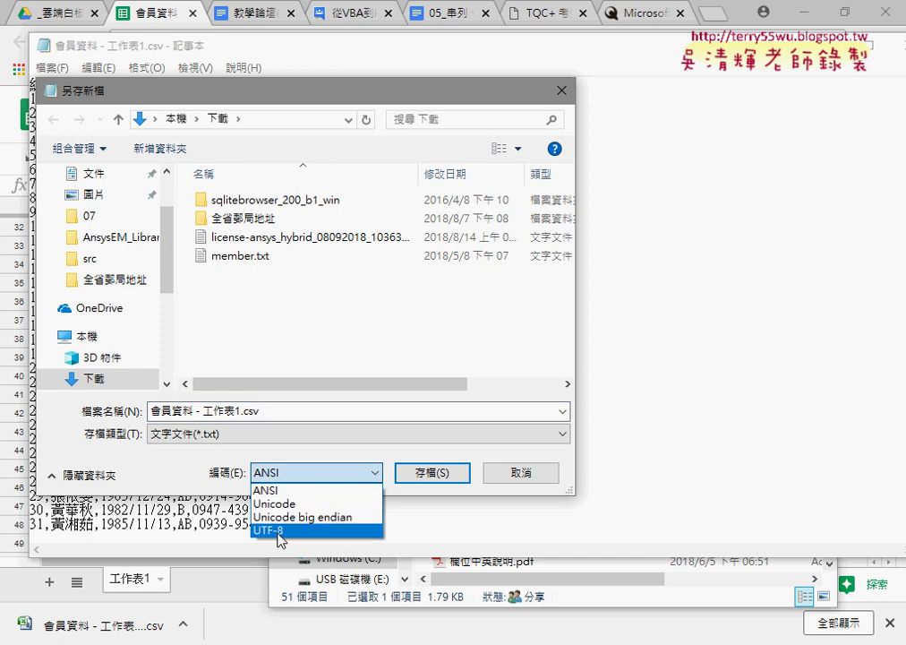
pyautogui.click(268, 530)
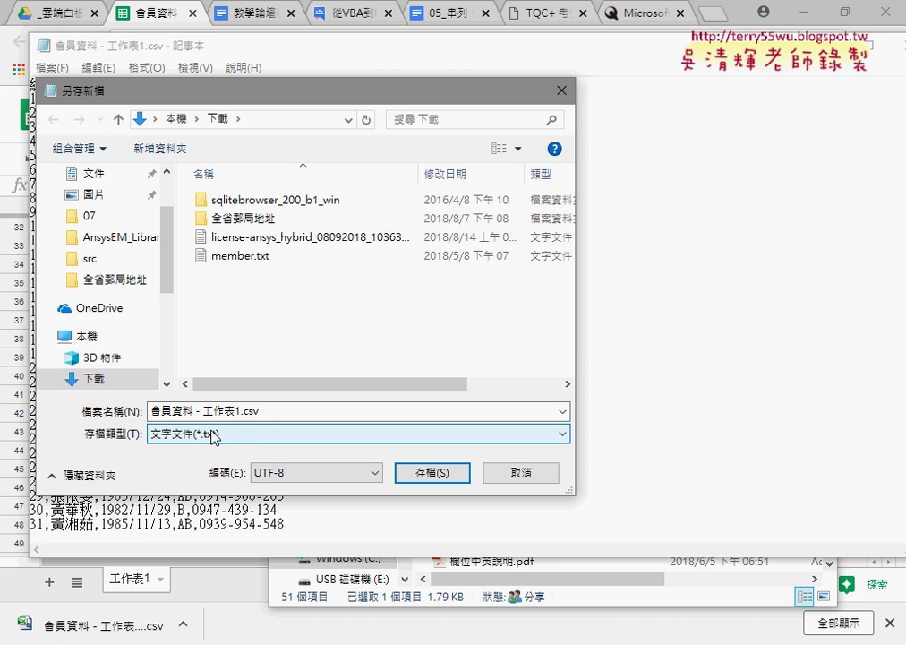
pyautogui.click(431, 473)
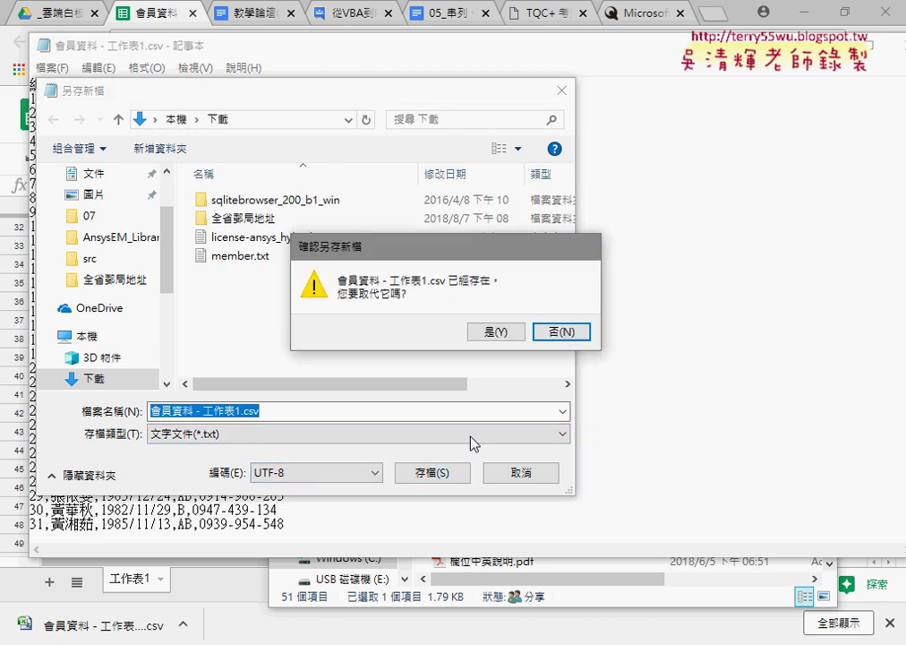
pyautogui.click(504, 335)
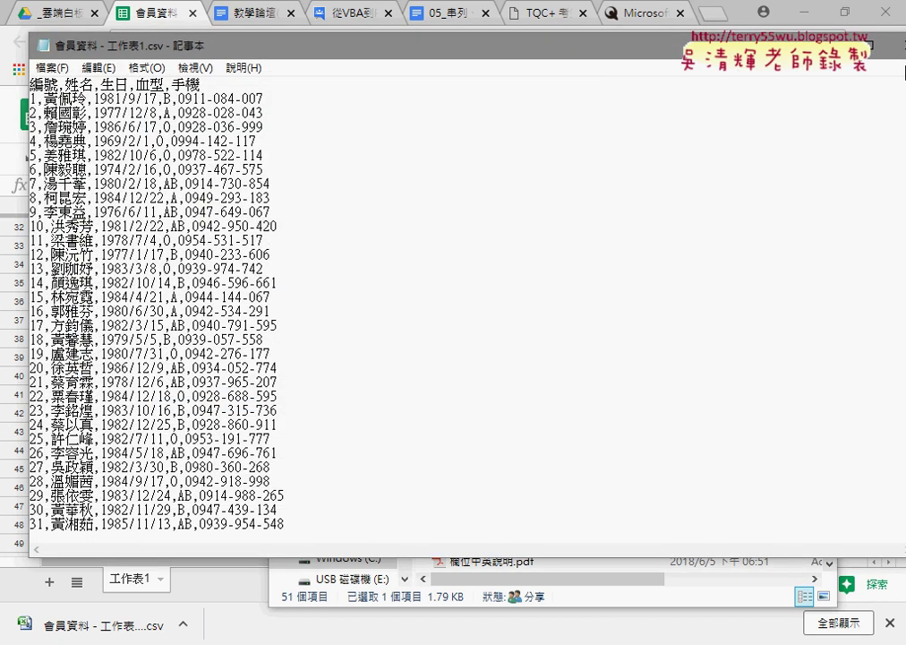
pyautogui.click(898, 47)
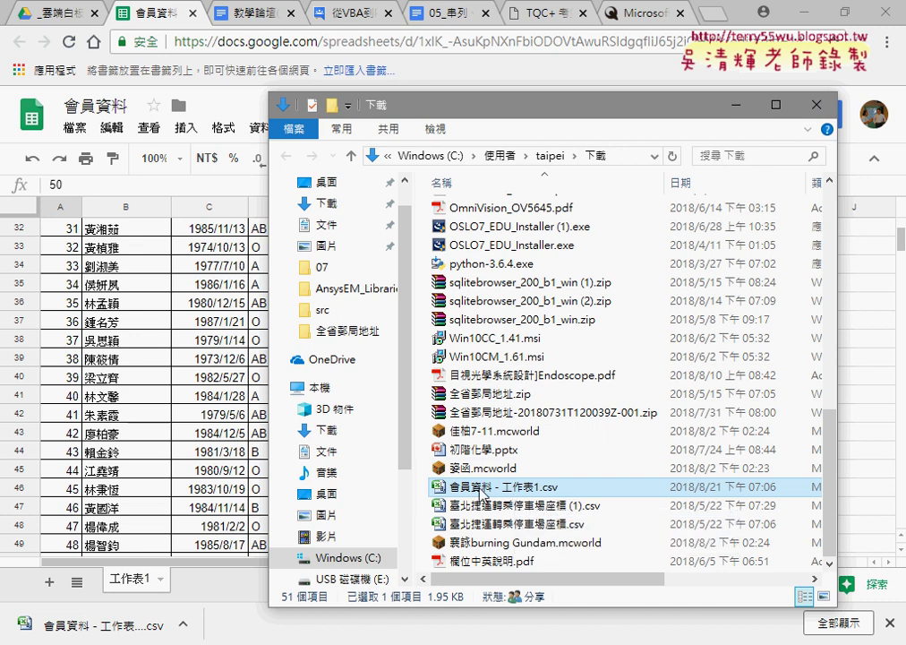
# Step: Open 會員資料 - 工作表1.csv in Notepad and highlight its header line of field names
pyautogui.rightClick(485, 491)
pyautogui.moveTo(332, 189)
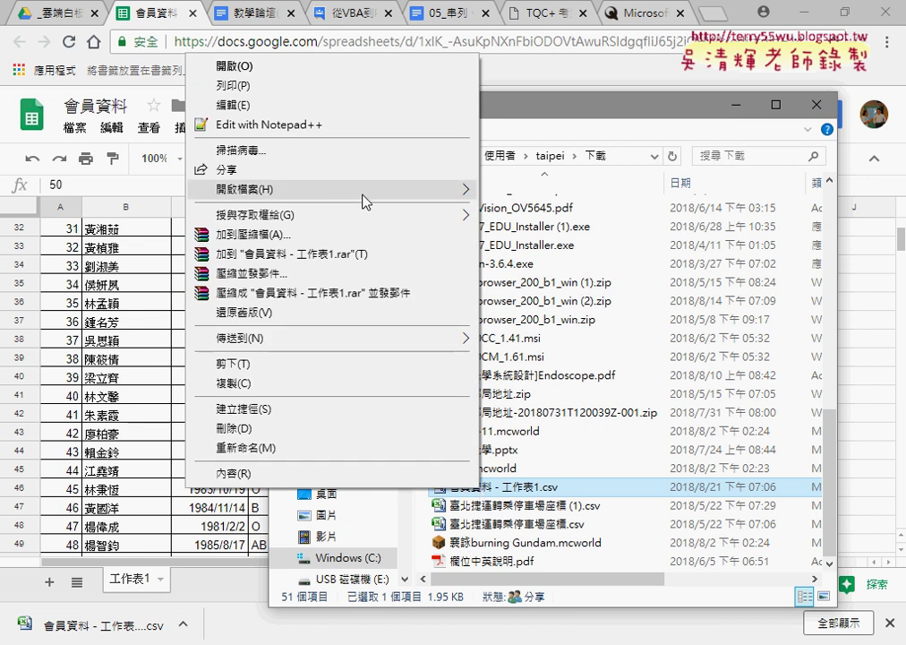
pyautogui.click(518, 254)
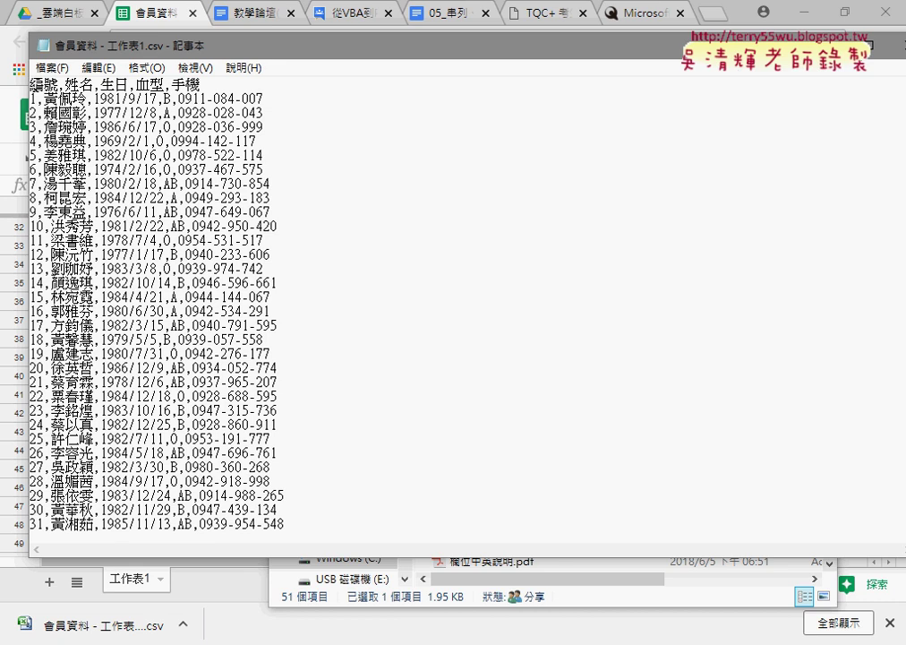
pyautogui.moveTo(29, 85); pyautogui.dragTo(244, 85)
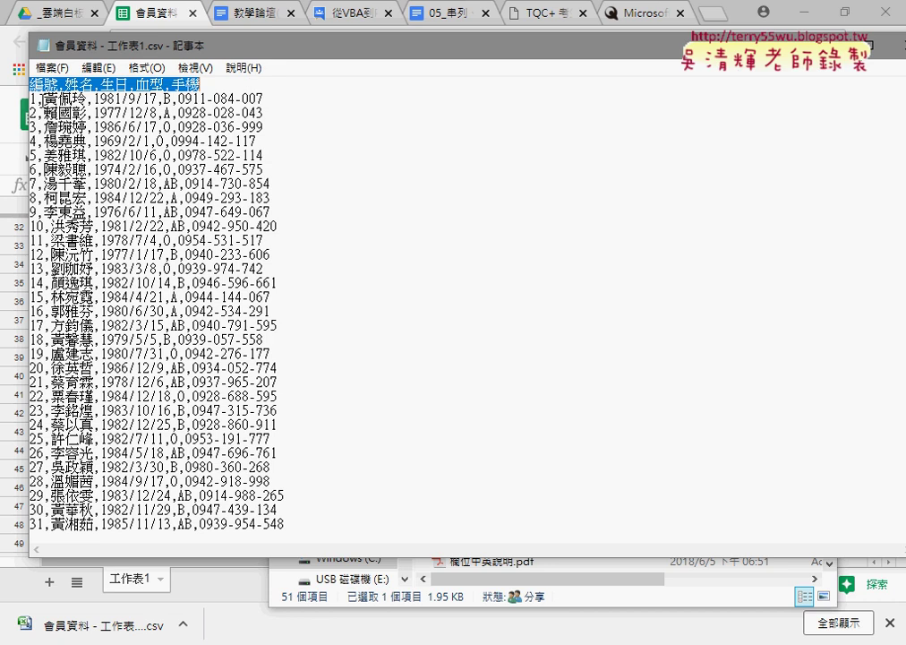
pyautogui.click(32, 82)
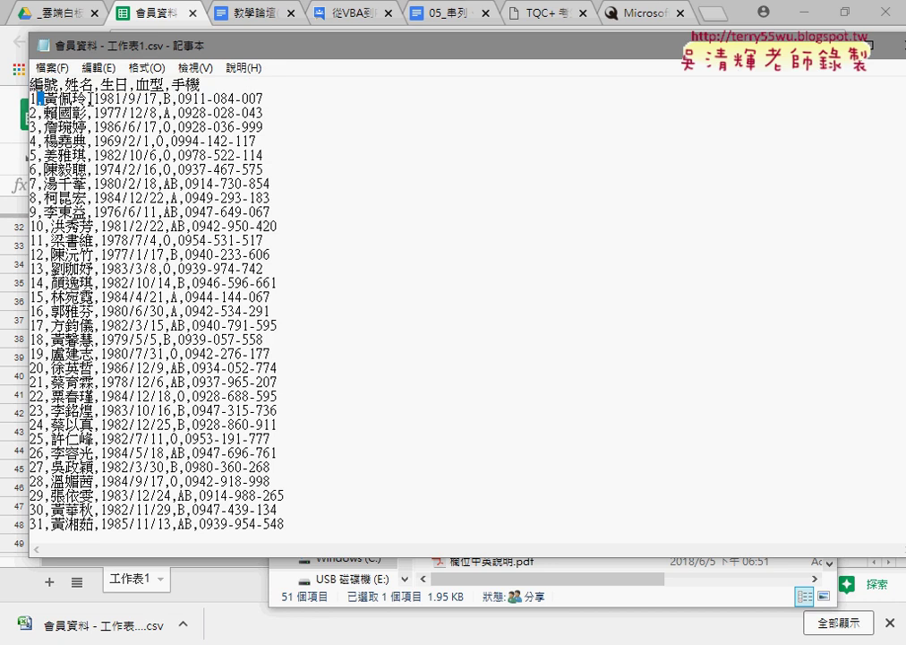
# Step: Highlight the first record's last field, the header line again, then the whole first record
pyautogui.press('F3')
pyautogui.moveTo(263, 98); pyautogui.dragTo(29, 98)
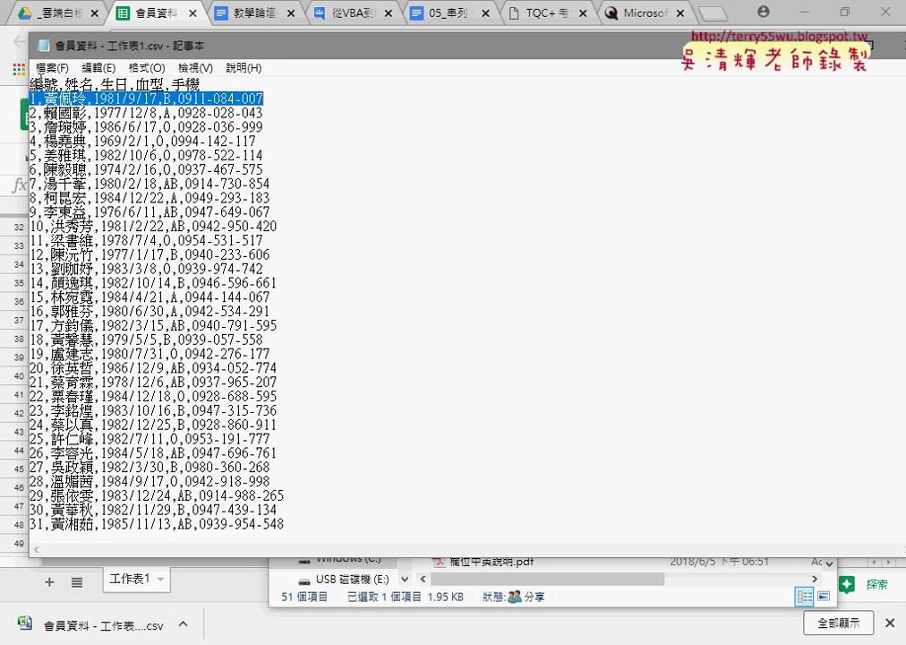
pyautogui.moveTo(31, 84); pyautogui.dragTo(207, 84)
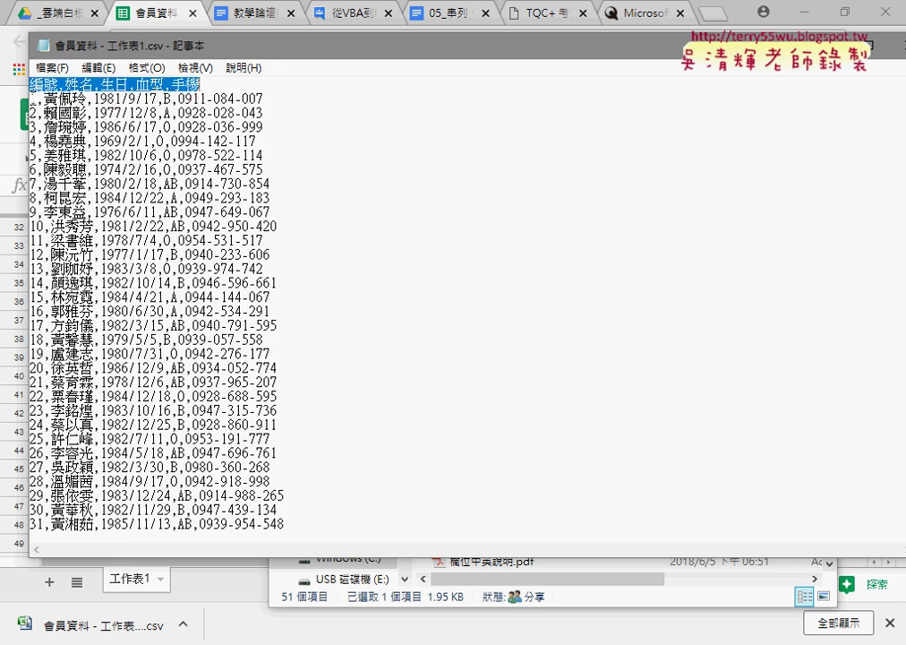
pyautogui.moveTo(30, 98); pyautogui.dragTo(287, 102)
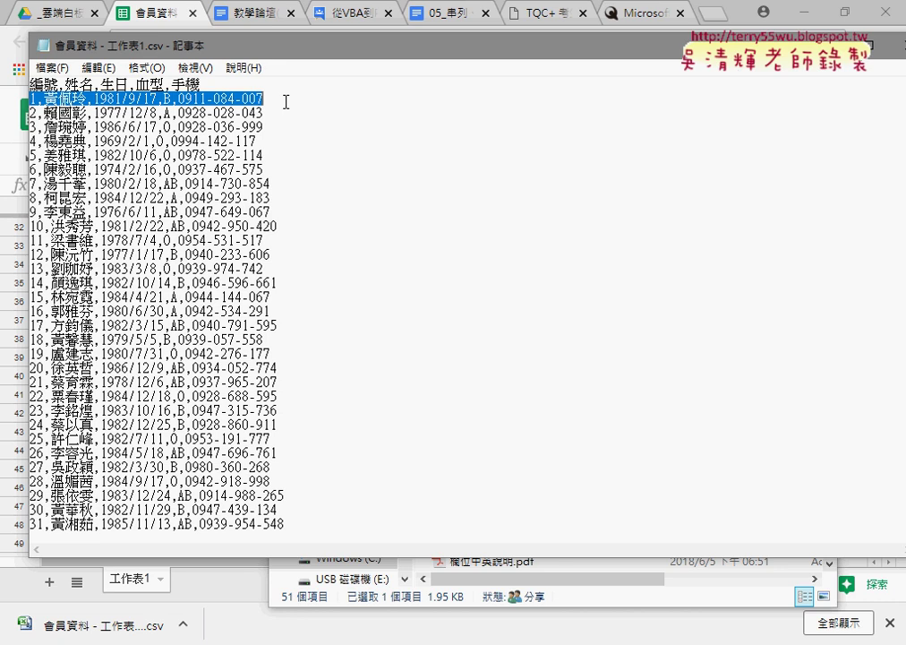
pyautogui.click(441, 14)
# Step: Highlight 會員資料讀取 and 寫入 in the exercise heading
pyautogui.scroll(1, 414, 305)
pyautogui.scroll(4, 414, 305)
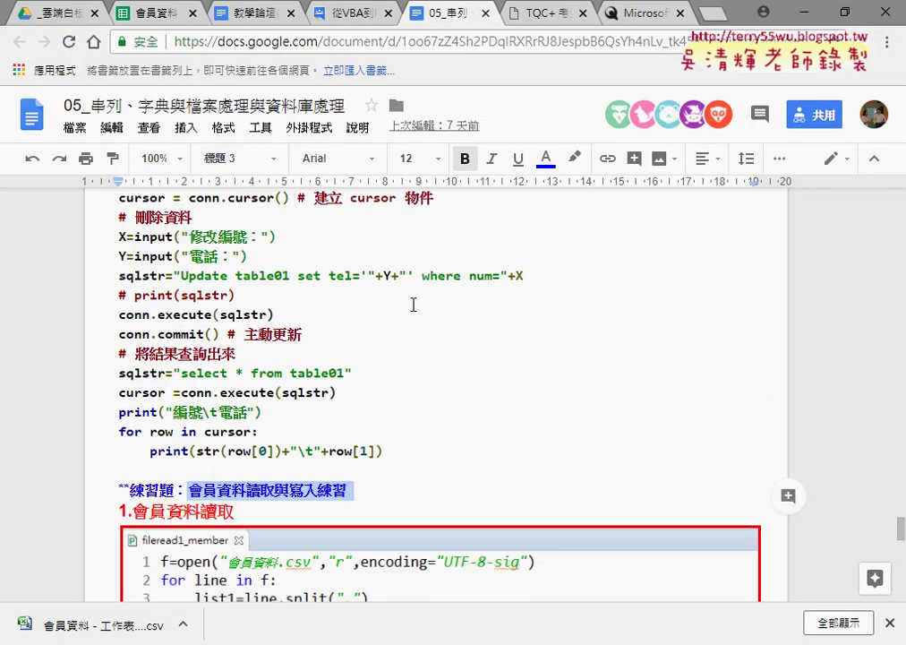
pyautogui.scroll(-5, 413, 304)
pyautogui.scroll(-1, 414, 305)
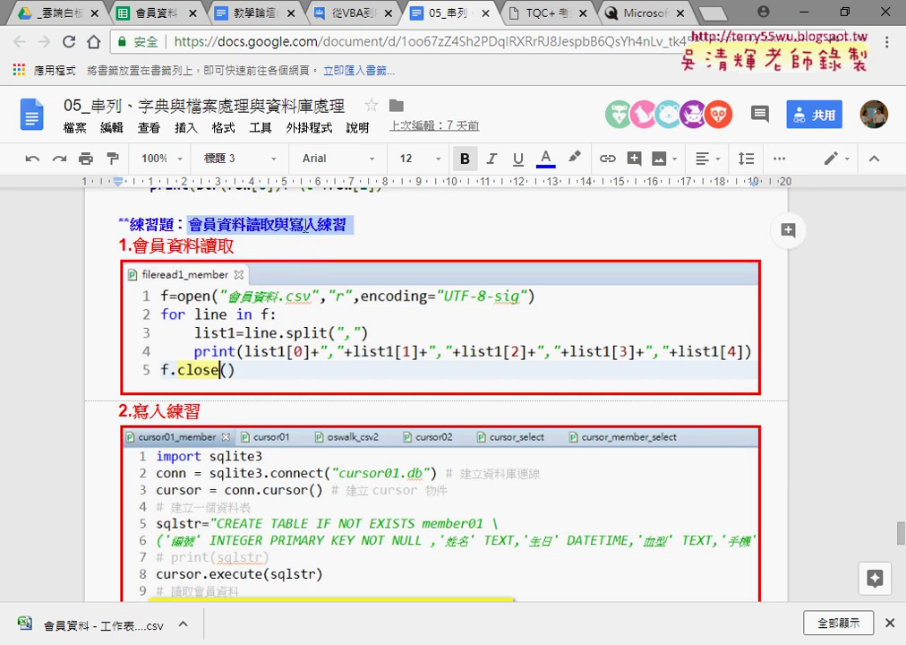
pyautogui.moveTo(187, 224); pyautogui.dragTo(272, 225)
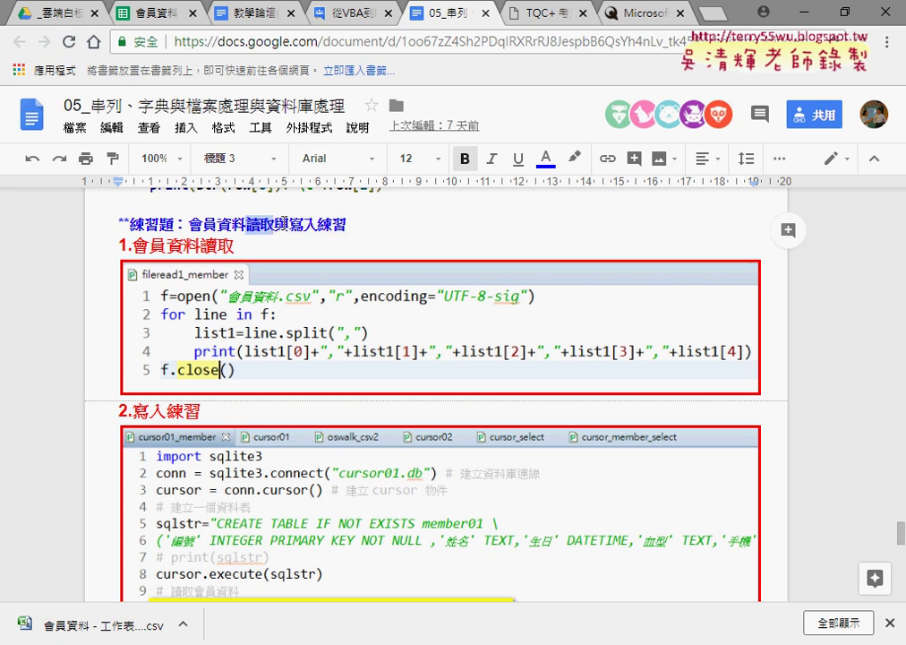
pyautogui.moveTo(288, 224); pyautogui.dragTo(317, 224)
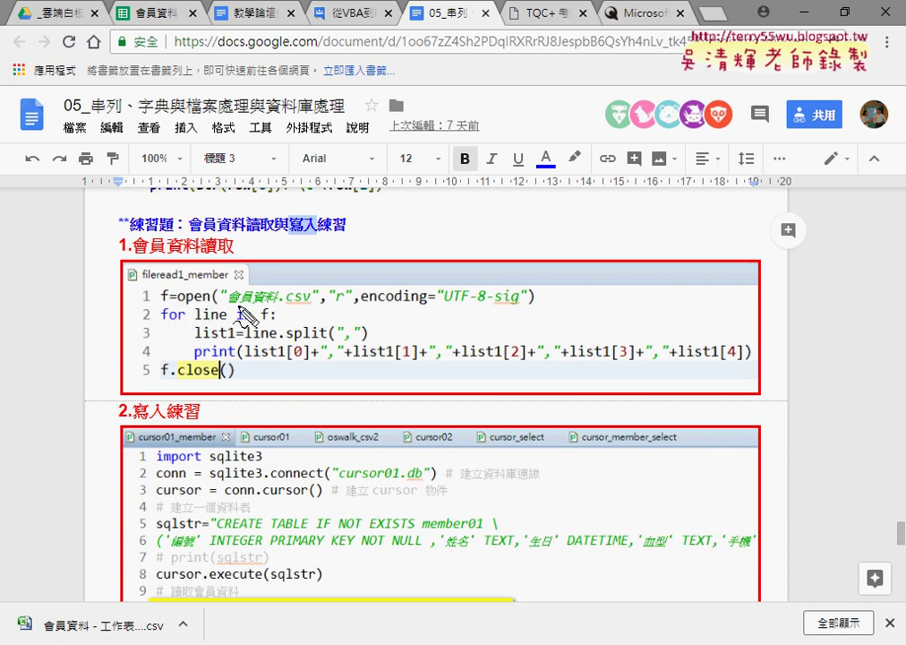
# Step: Mark the 會員資料.csv filename, 'r' read mode and UTF-8-sig encoding in red
pyautogui.moveTo(226, 309); pyautogui.dragTo(300, 309)
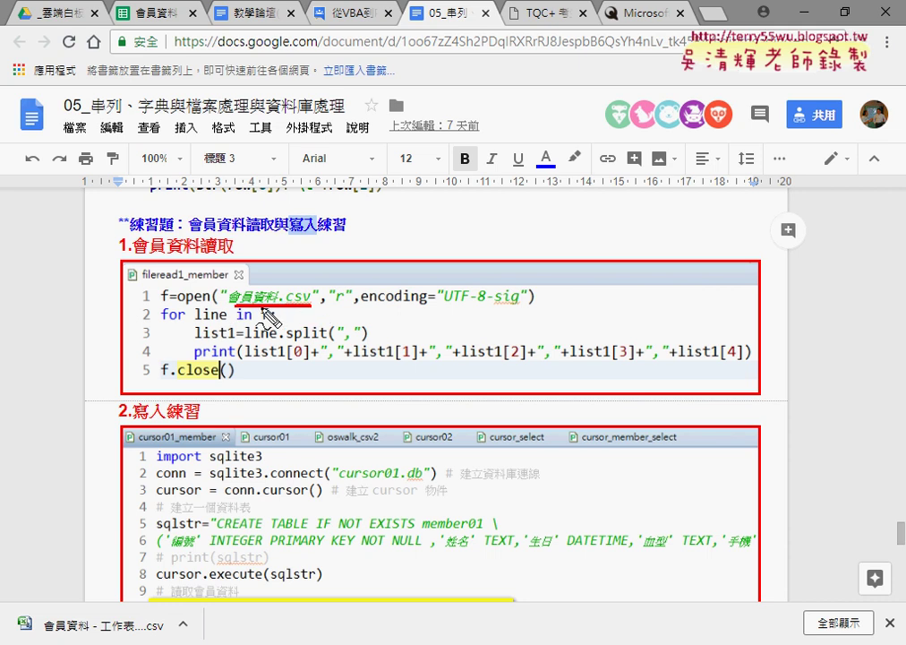
pyautogui.moveTo(303, 288); pyautogui.dragTo(264, 308)
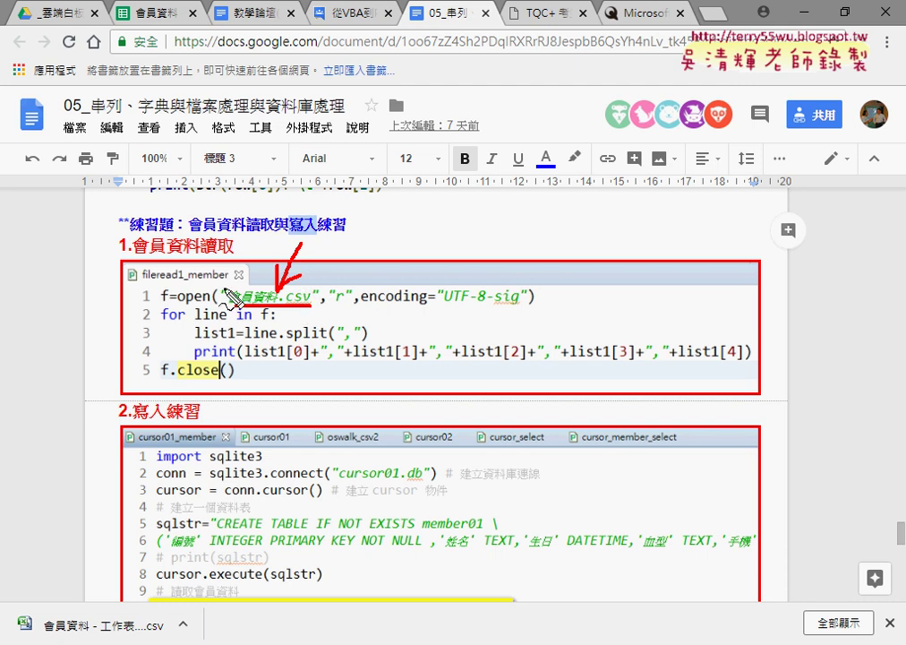
pyautogui.moveTo(215, 273)
pyautogui.mouseDown()
pyautogui.moveTo(217, 290)
pyautogui.moveTo(229, 269)
pyautogui.mouseUp()
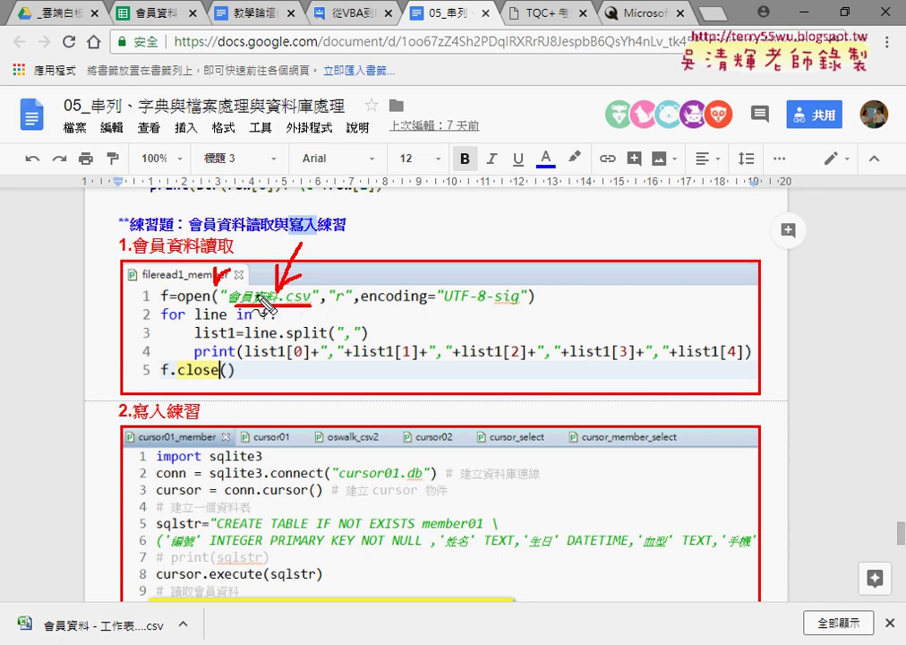
pyautogui.moveTo(341, 310); pyautogui.dragTo(325, 310)
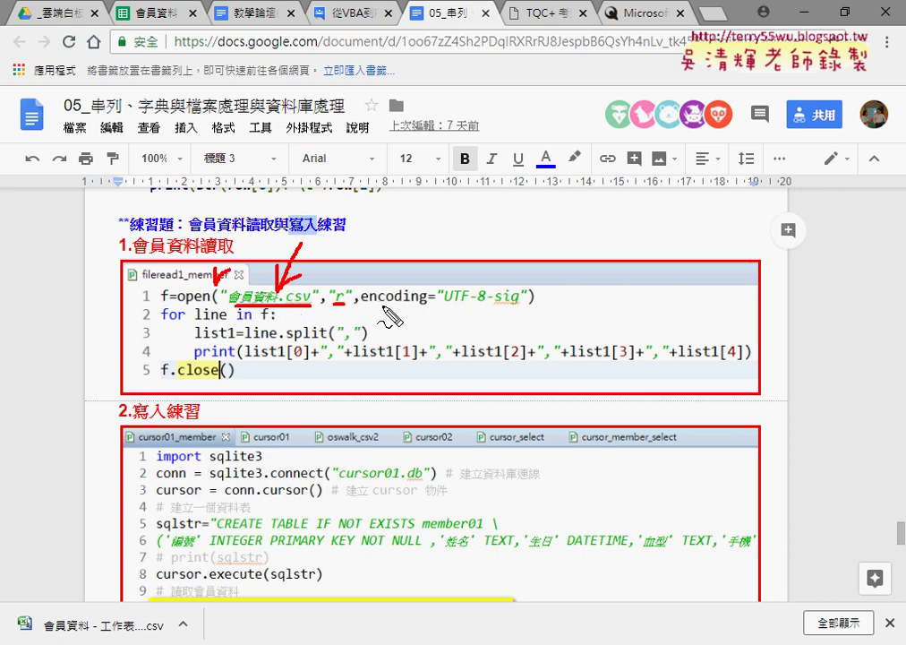
pyautogui.moveTo(436, 306); pyautogui.dragTo(528, 306)
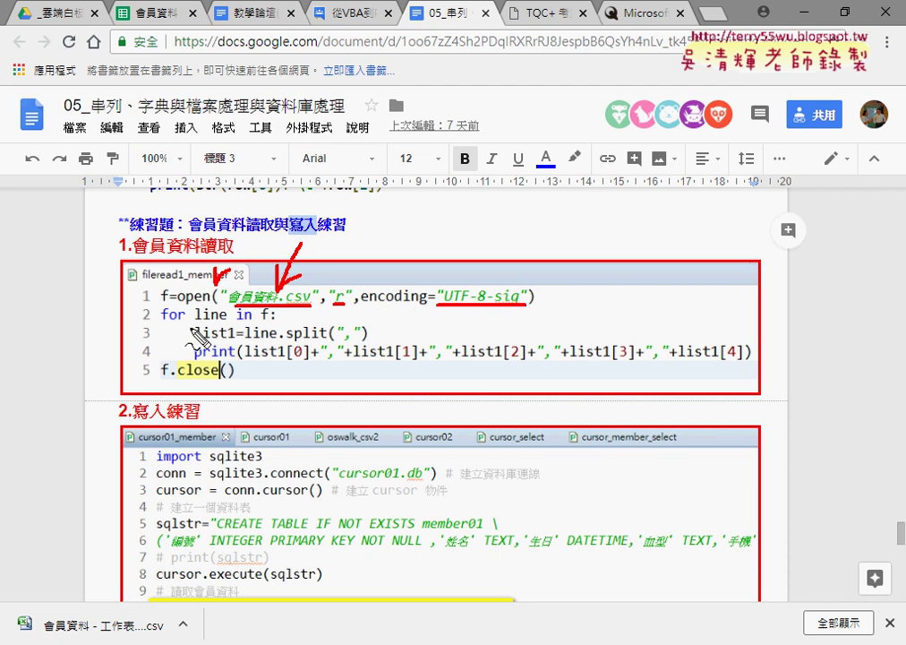
# Step: Mark the for loop, file variable f, split comma and list1 in red, plus a check mark and heading underline
pyautogui.moveTo(260, 319); pyautogui.dragTo(269, 318)
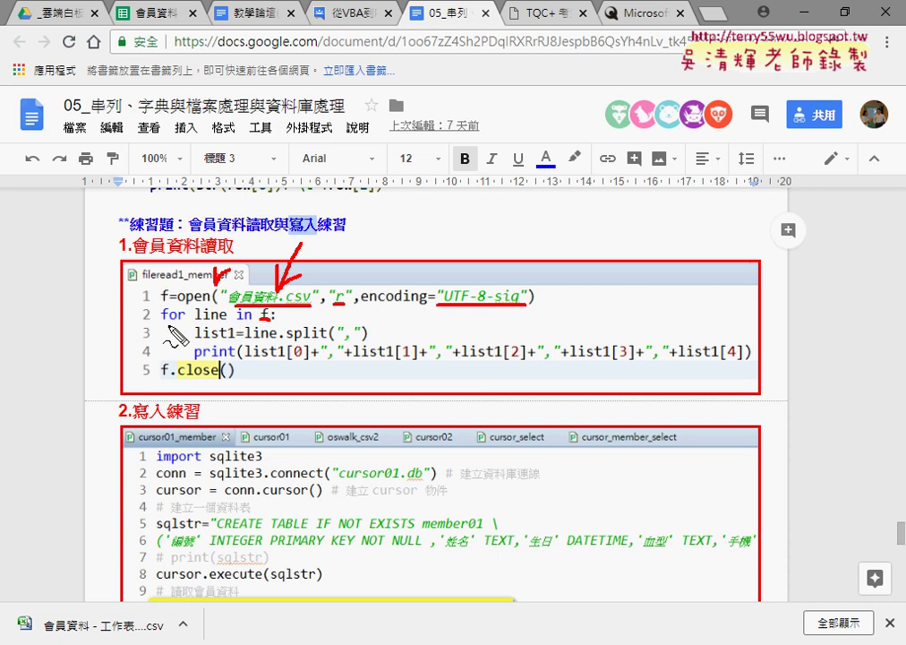
pyautogui.moveTo(163, 327); pyautogui.dragTo(177, 326)
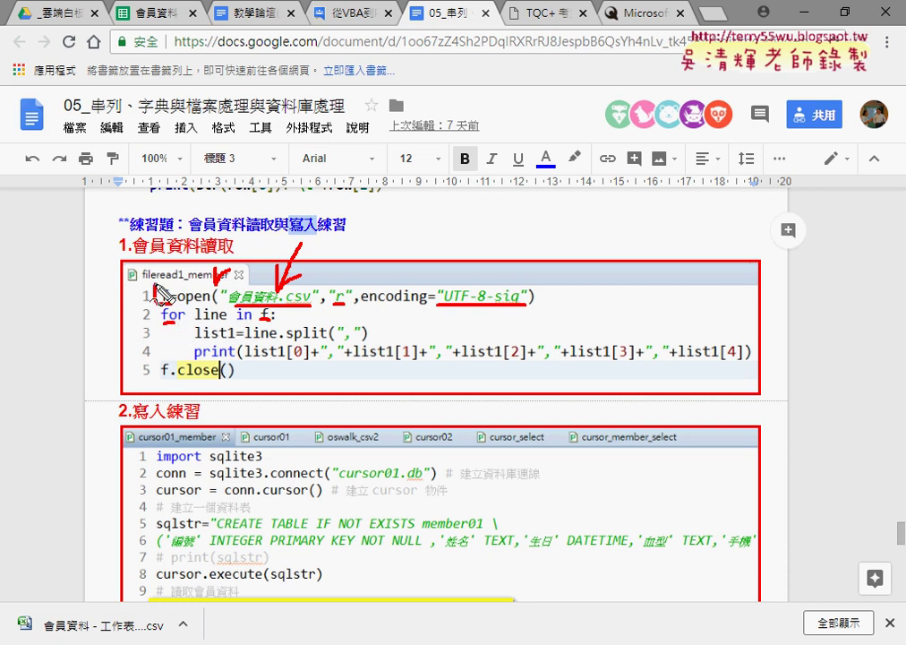
pyautogui.moveTo(165, 286); pyautogui.dragTo(160, 304)
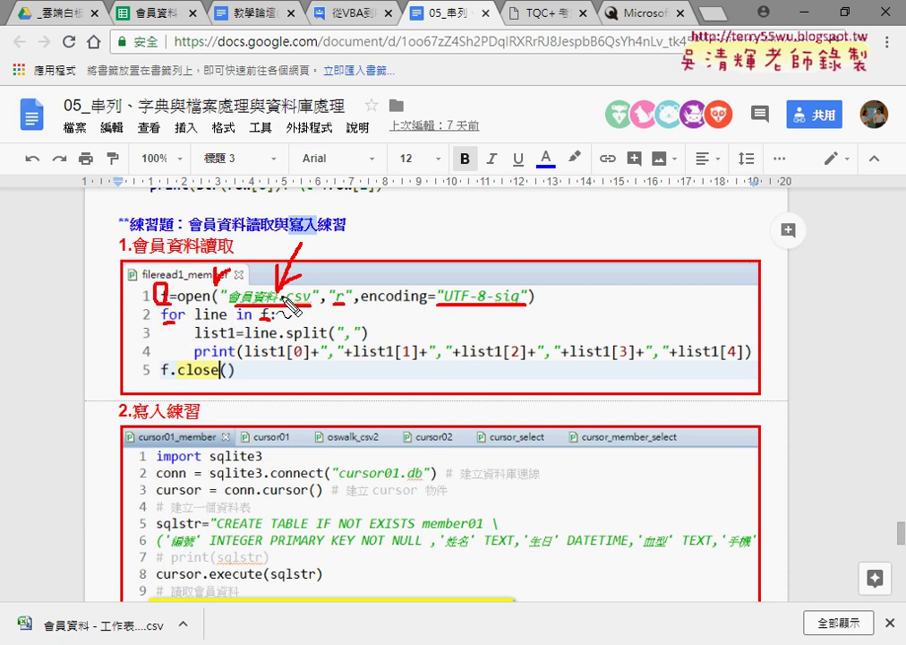
pyautogui.moveTo(364, 341); pyautogui.dragTo(328, 342)
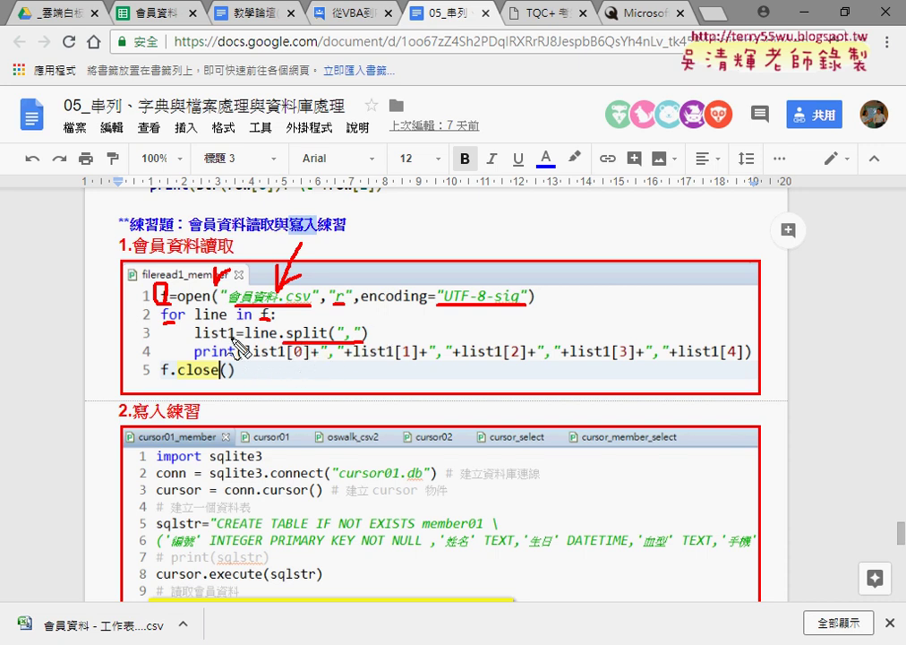
pyautogui.moveTo(234, 341); pyautogui.dragTo(195, 341)
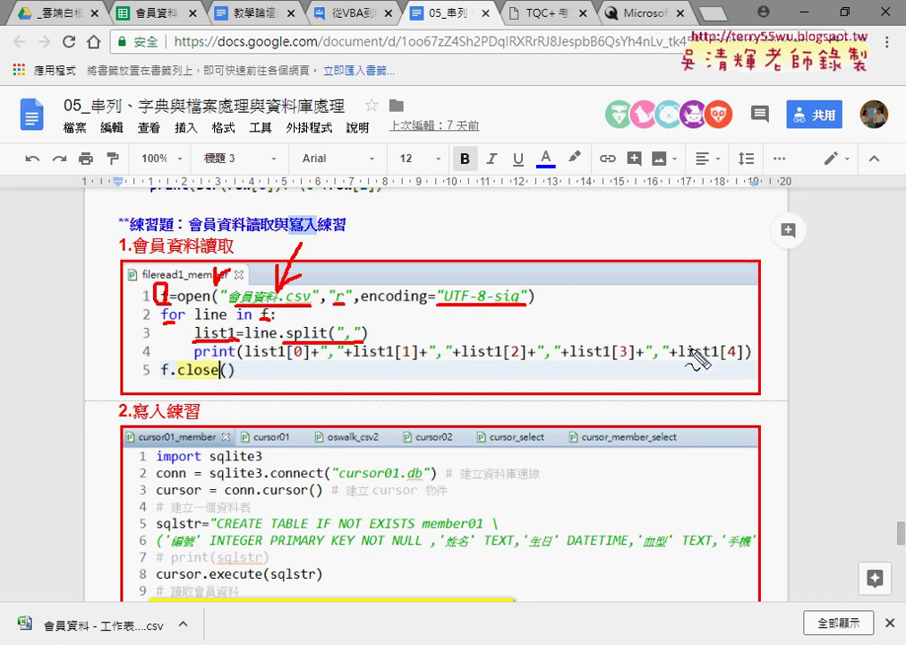
pyautogui.moveTo(46, 301); pyautogui.dragTo(74, 331)
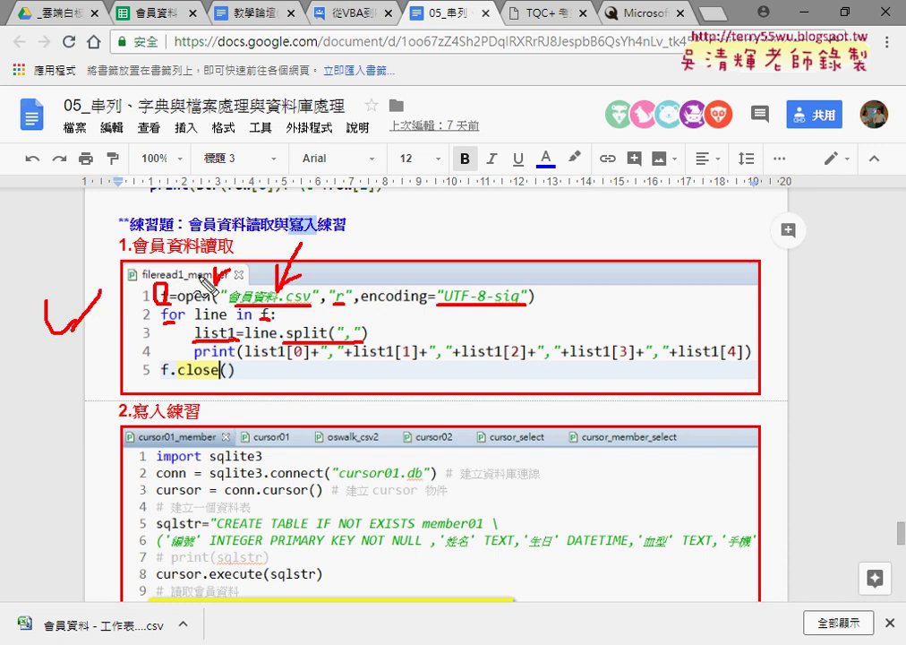
pyautogui.moveTo(252, 237); pyautogui.dragTo(319, 238)
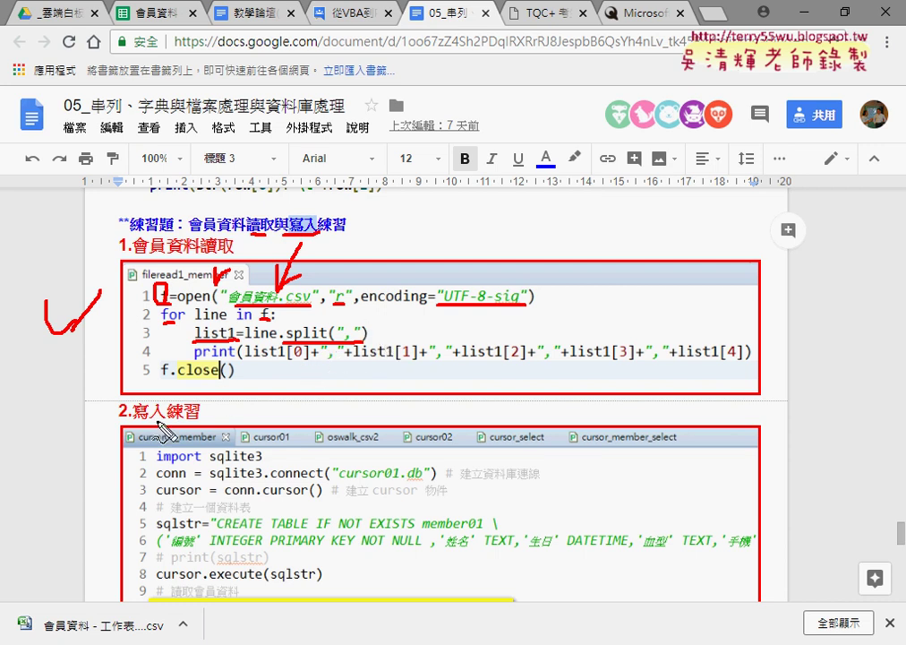
# Step: Draw a red pen stroke under 寫入 in the 2.寫入練習 heading above the SQLite script
pyautogui.moveTo(134, 421); pyautogui.dragTo(176, 420)
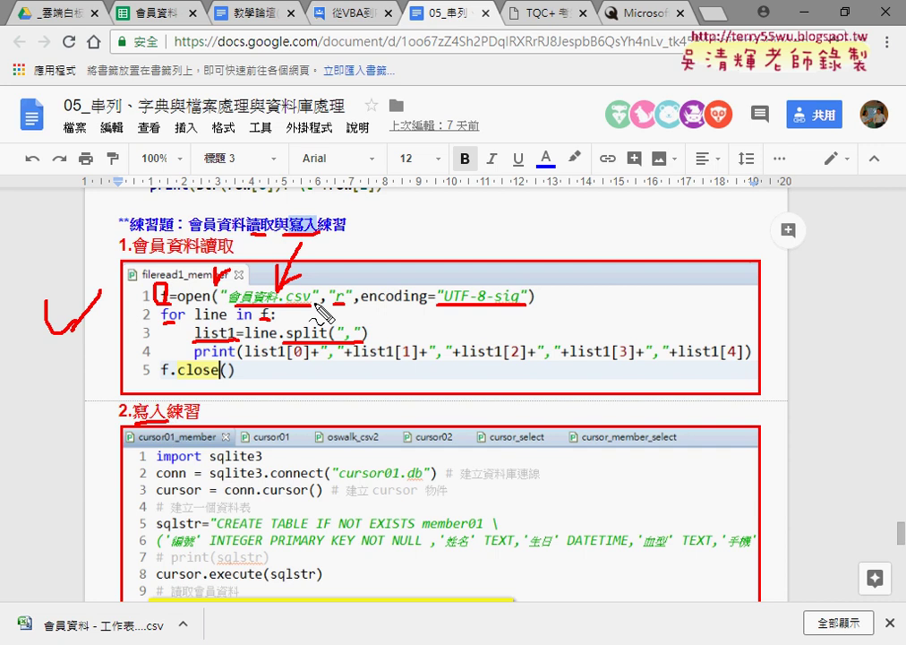